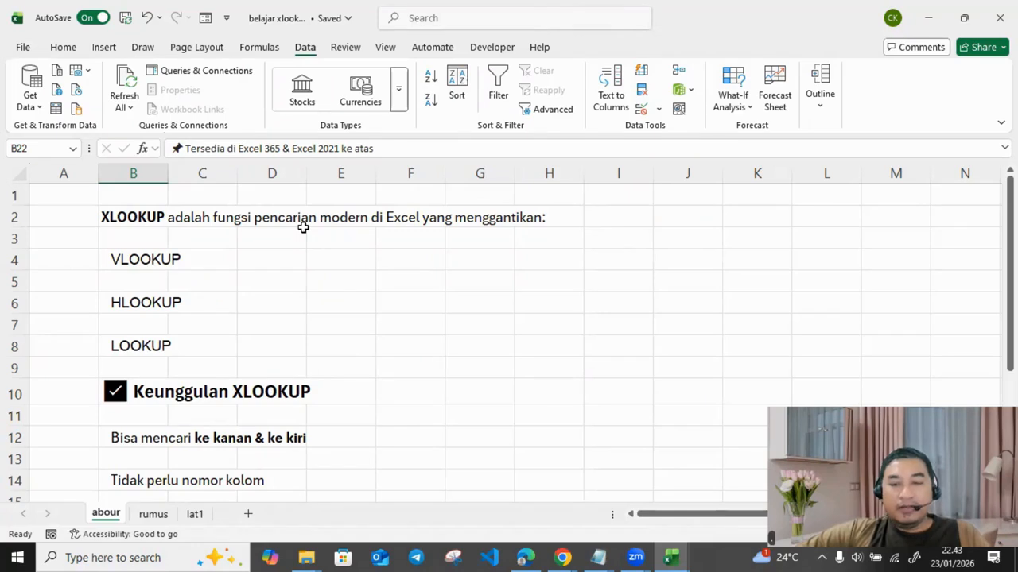
Step: Point out the VLOOKUP, HLOOKUP and LOOKUP entries and the Keunggulan XLOOKUP heading
click(161, 260)
click(140, 301)
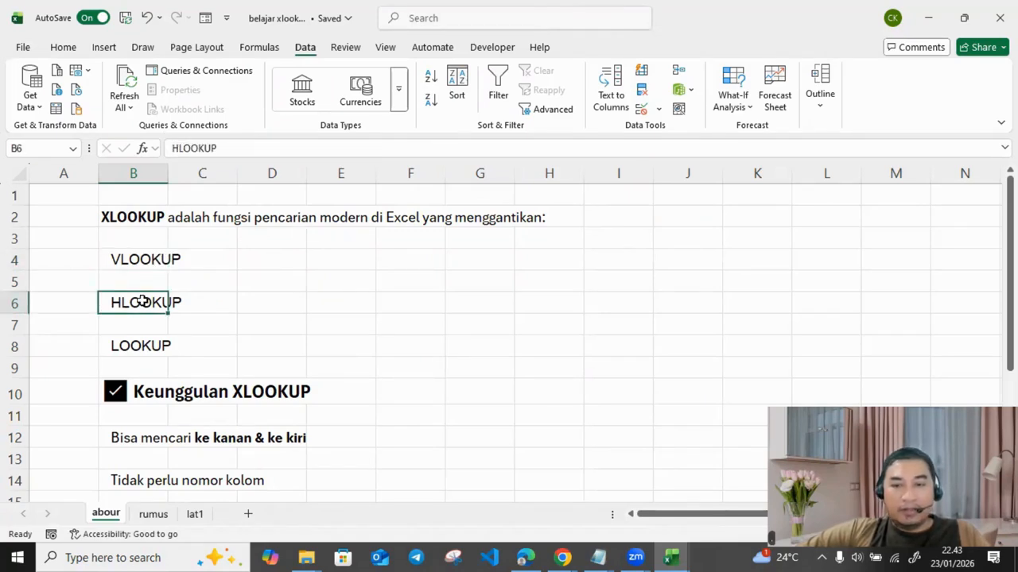
click(131, 343)
scroll(131, 343, down, 1)
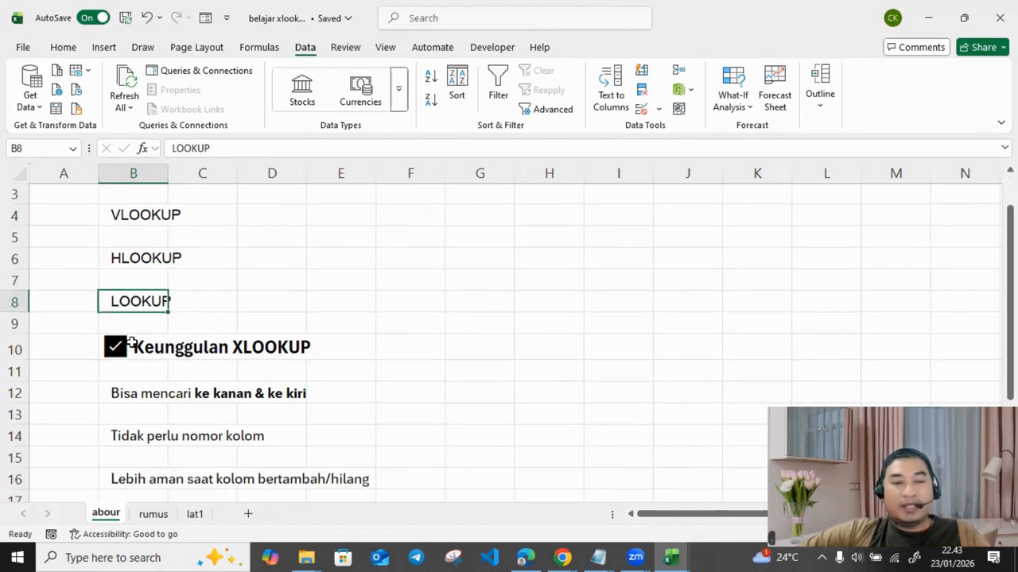
click(189, 328)
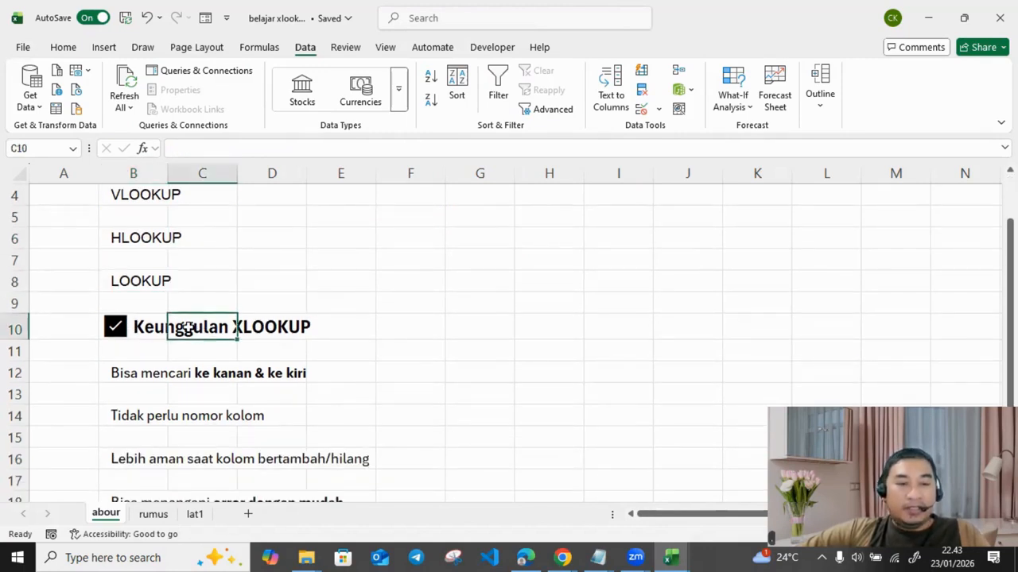
click(419, 342)
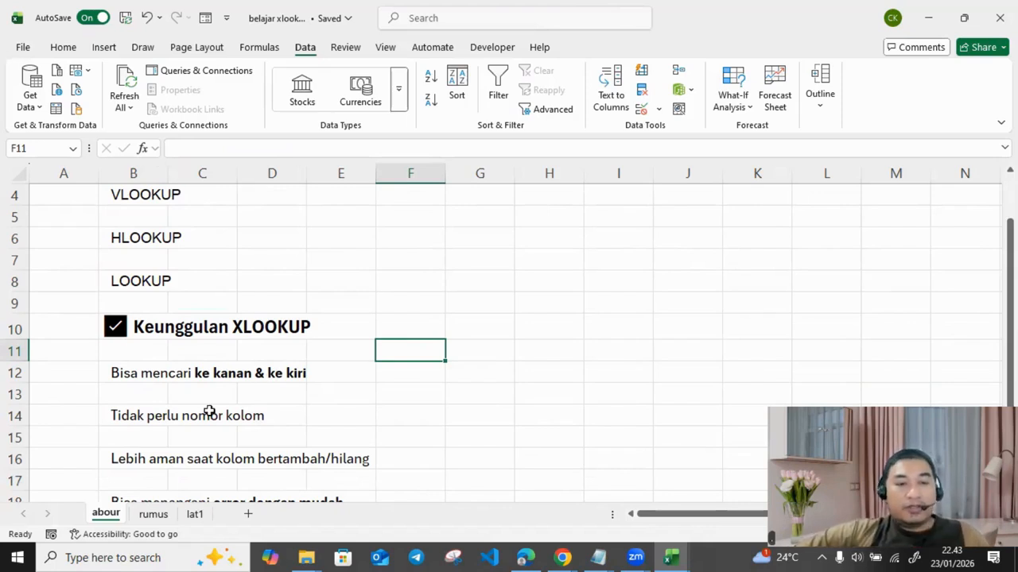
scroll(210, 412, down, 1)
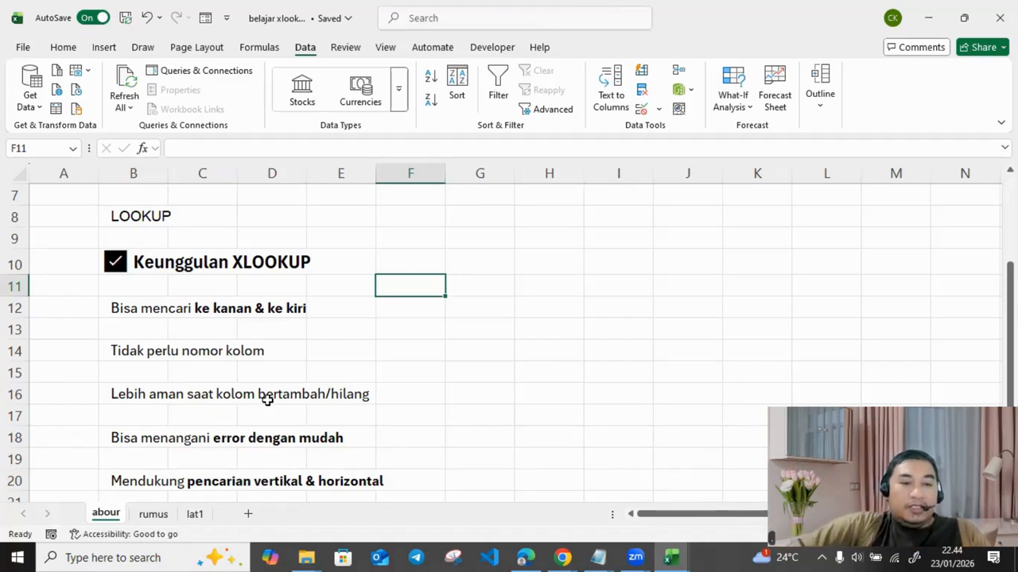
scroll(252, 383, down, 1)
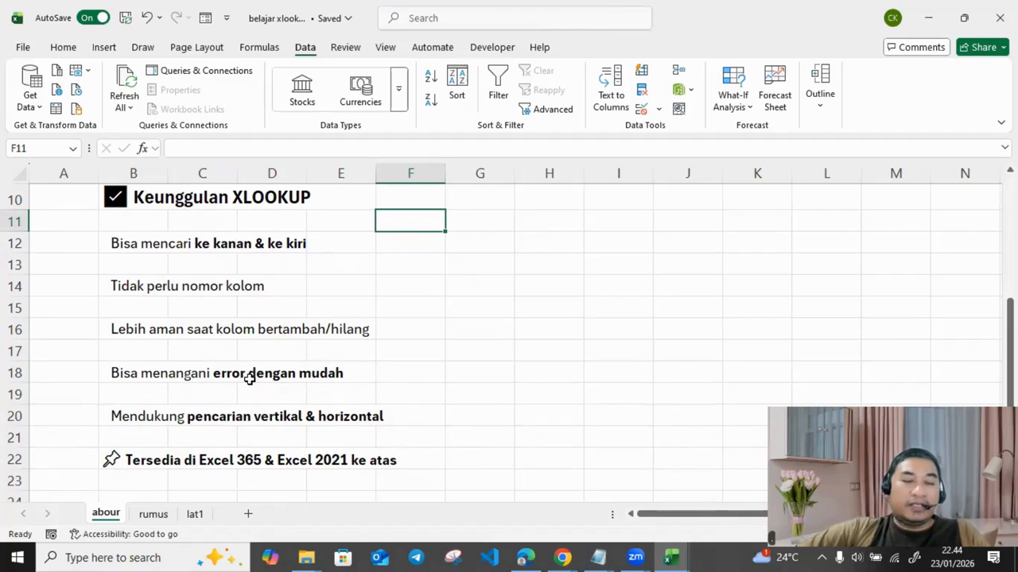
scroll(249, 380, down, 1)
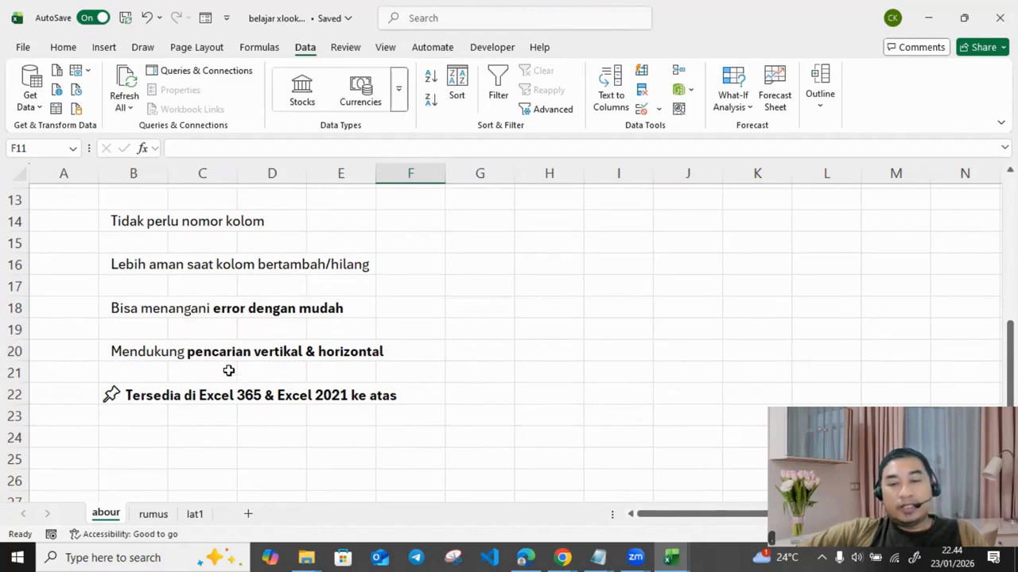
Step: On the rumus sheet, walk through the XLOOKUP syntax and parameters, selecting B9:C11
click(155, 515)
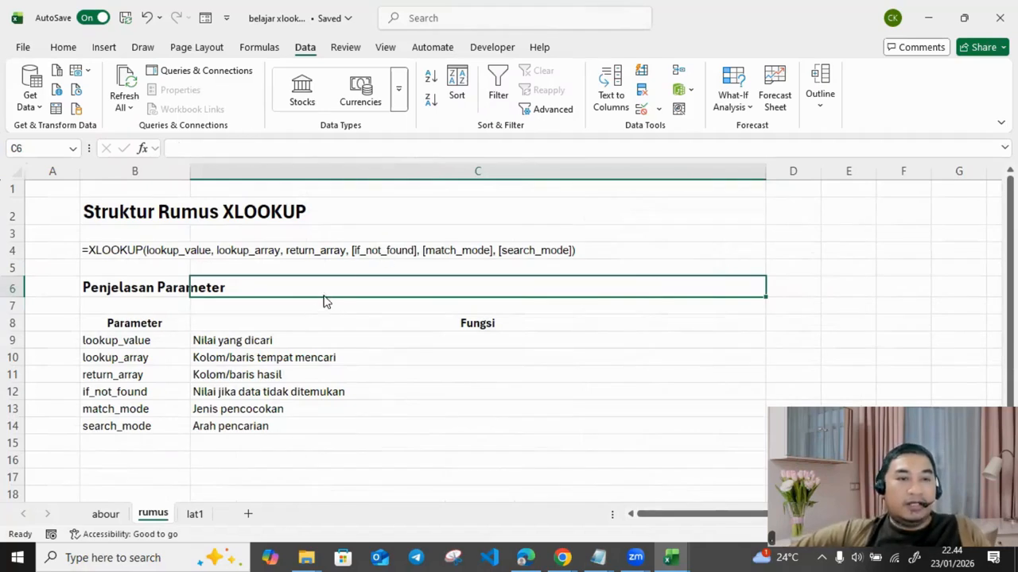
click(102, 251)
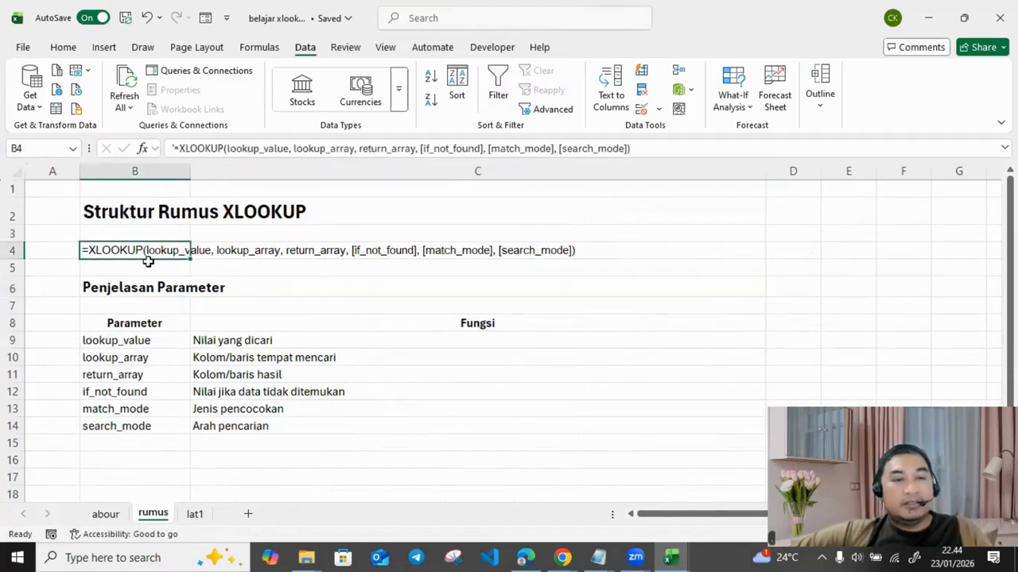
ctrl+scroll(249, 328, up, 1)
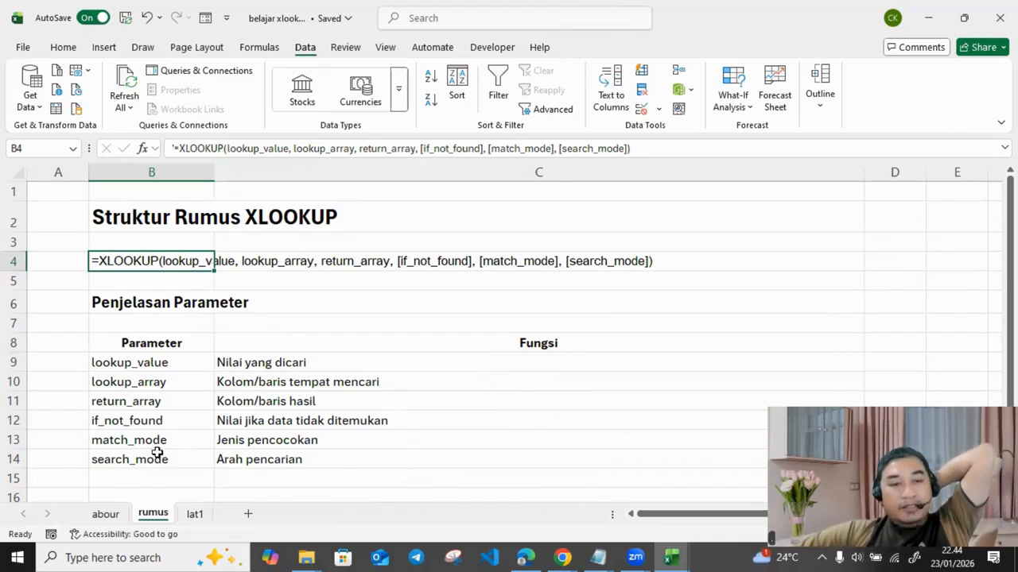
click(181, 383)
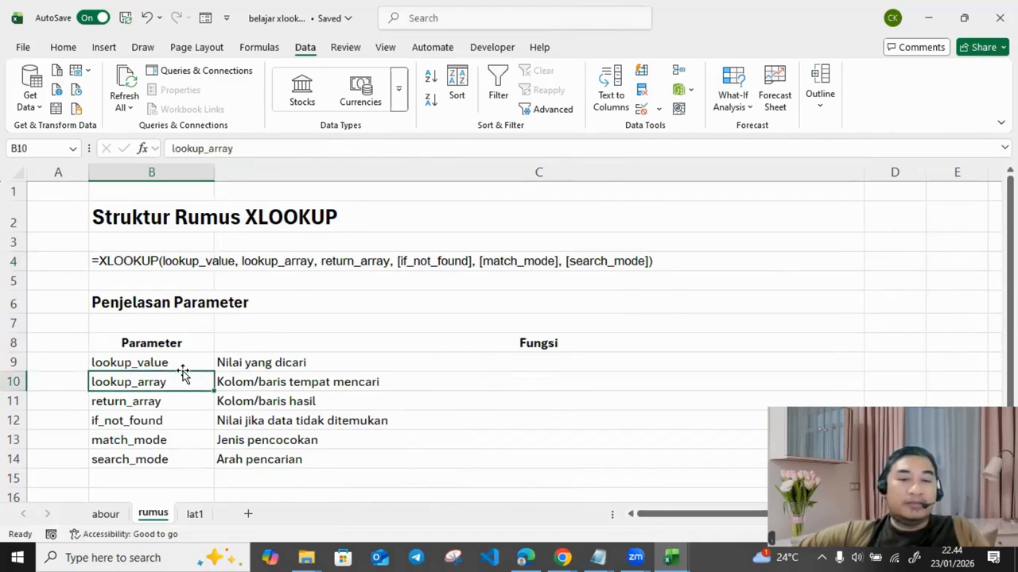
click(168, 407)
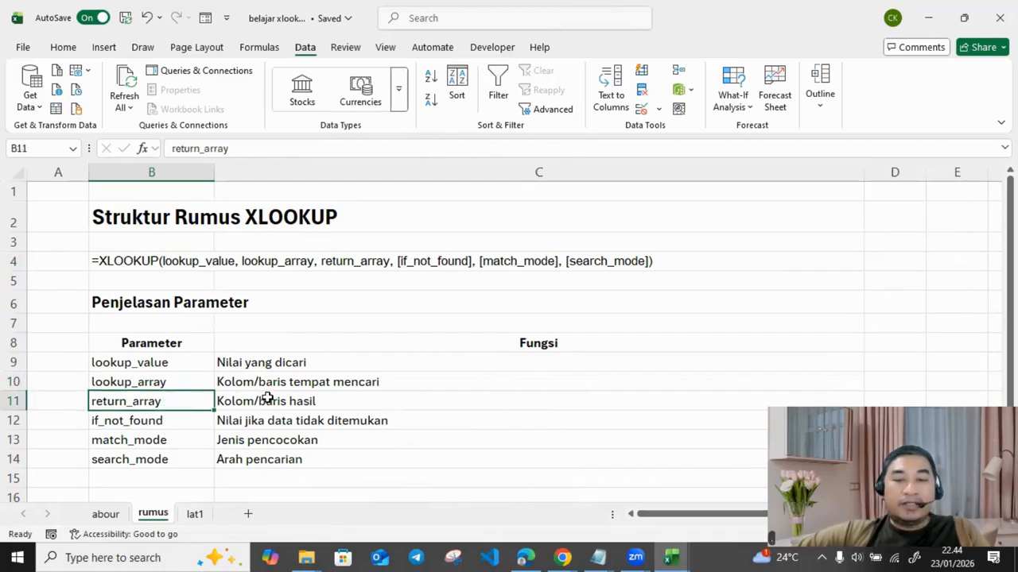
click(187, 423)
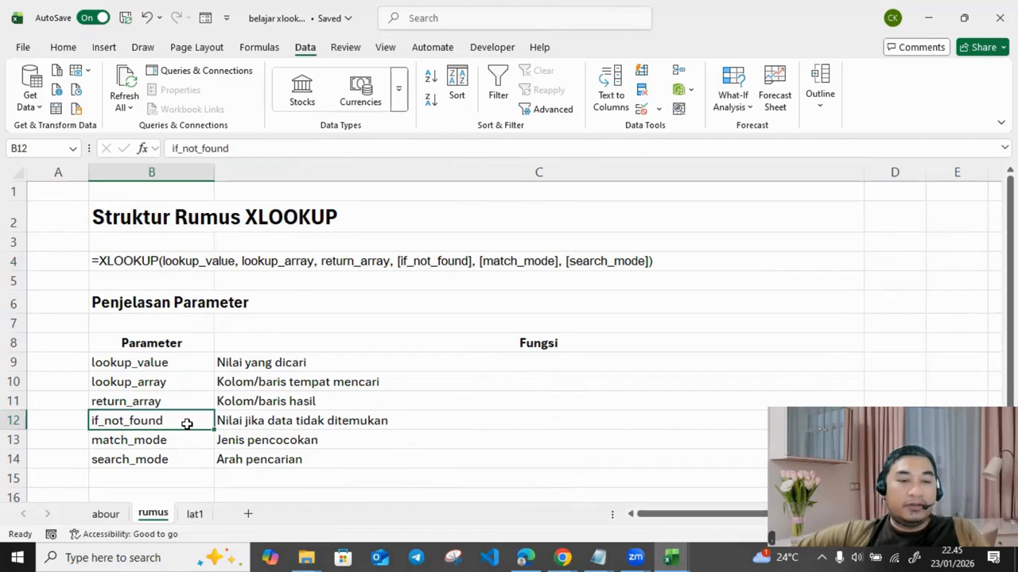
click(255, 420)
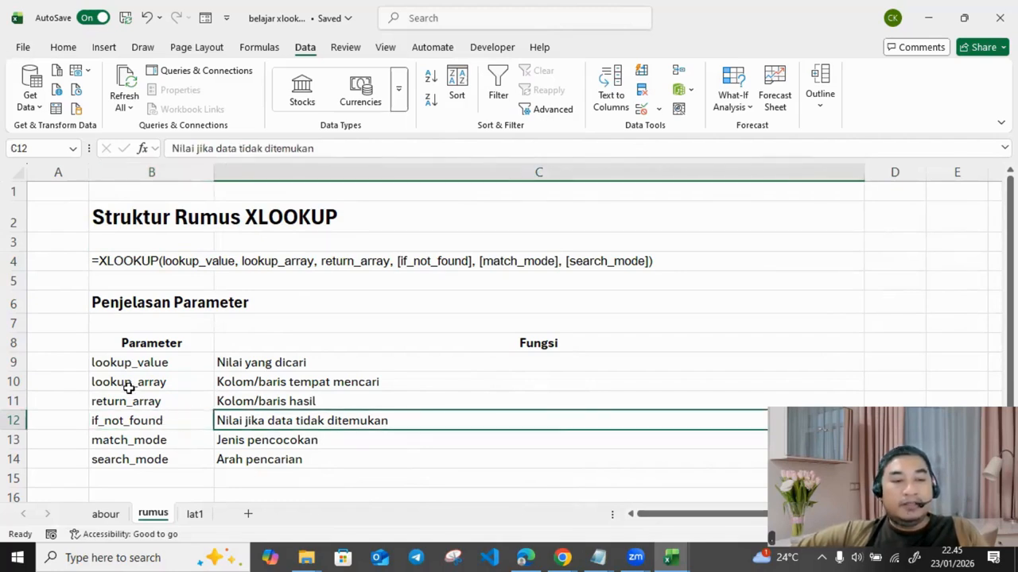
drag(106, 363, 286, 400)
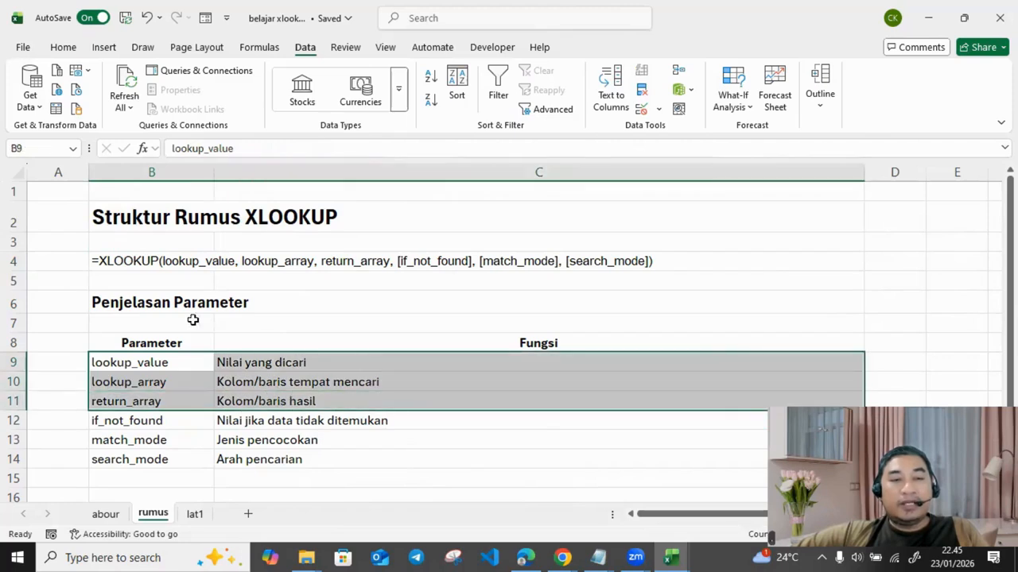
Step: Shade the required parameter rows B9:C11 yellow
click(64, 47)
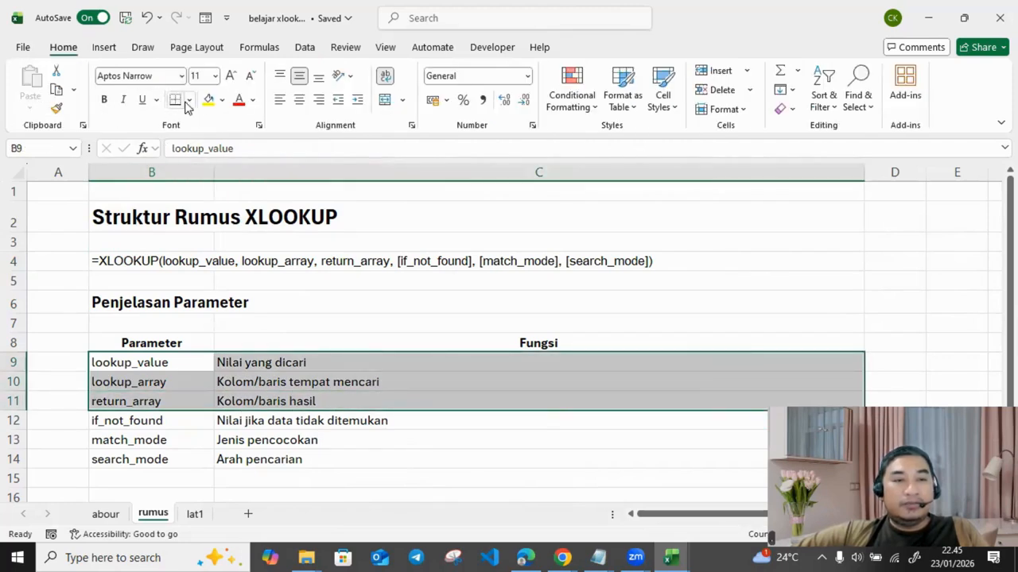
click(207, 101)
click(332, 436)
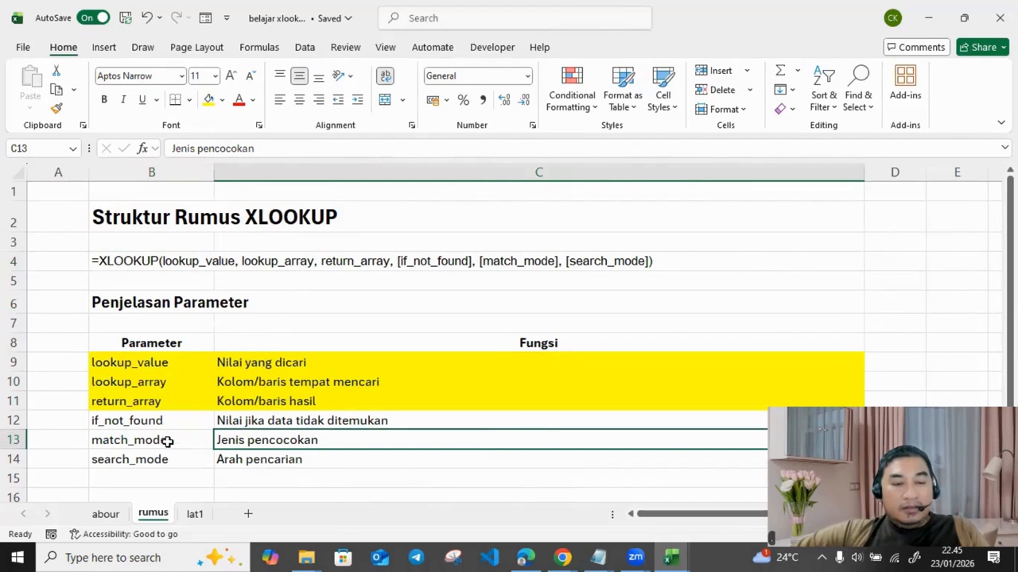
Step: Highlight the if_not_found, match_mode and search_mode rows, then go to the lat1 sheet
drag(119, 421, 298, 459)
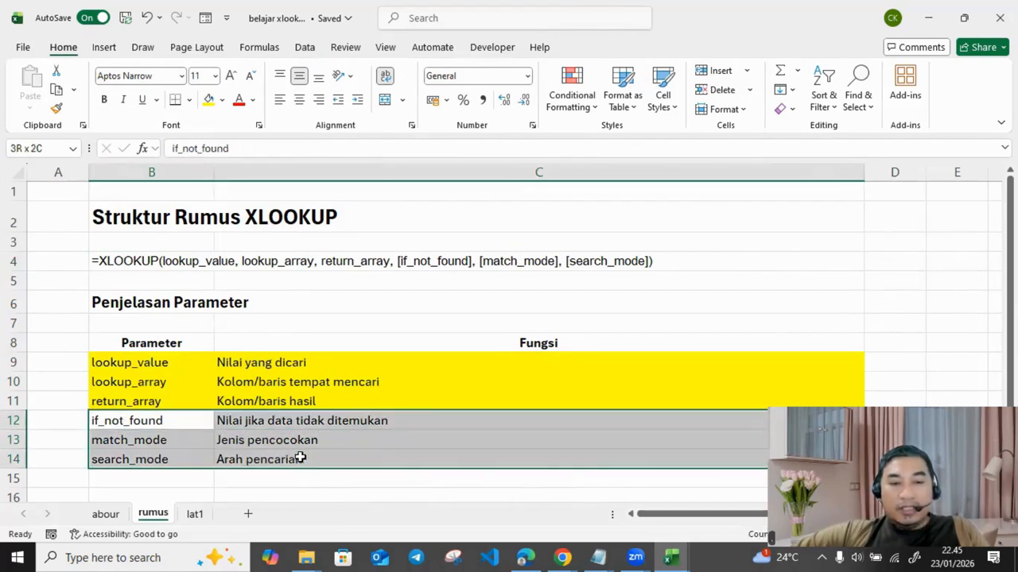
drag(131, 364, 325, 402)
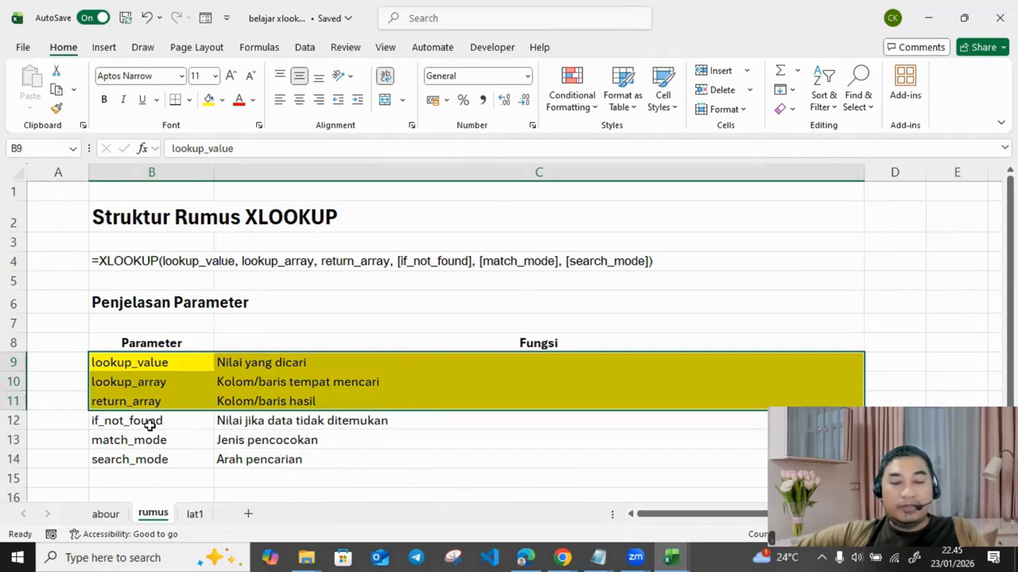
drag(149, 422, 300, 416)
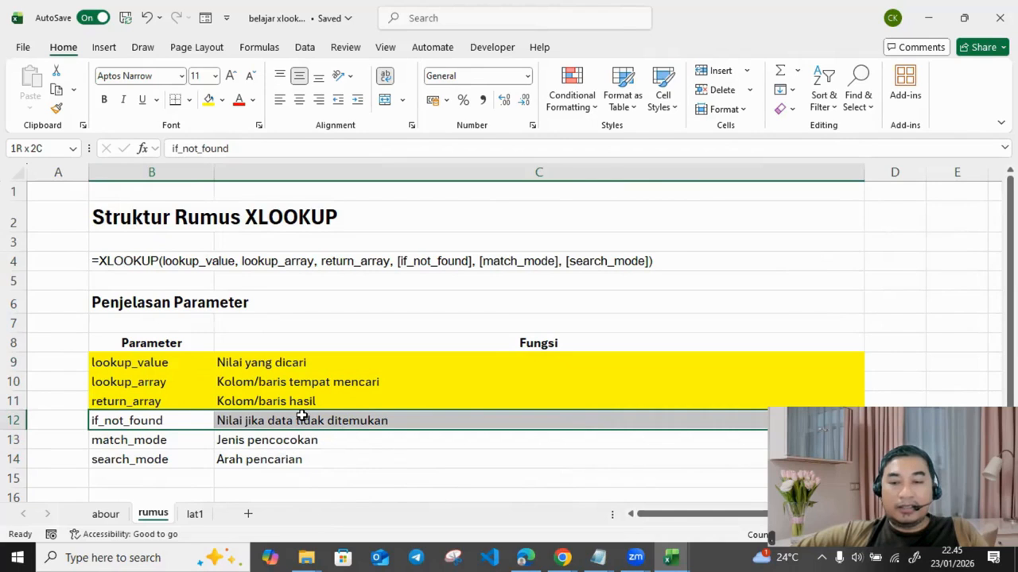
drag(301, 416, 288, 418)
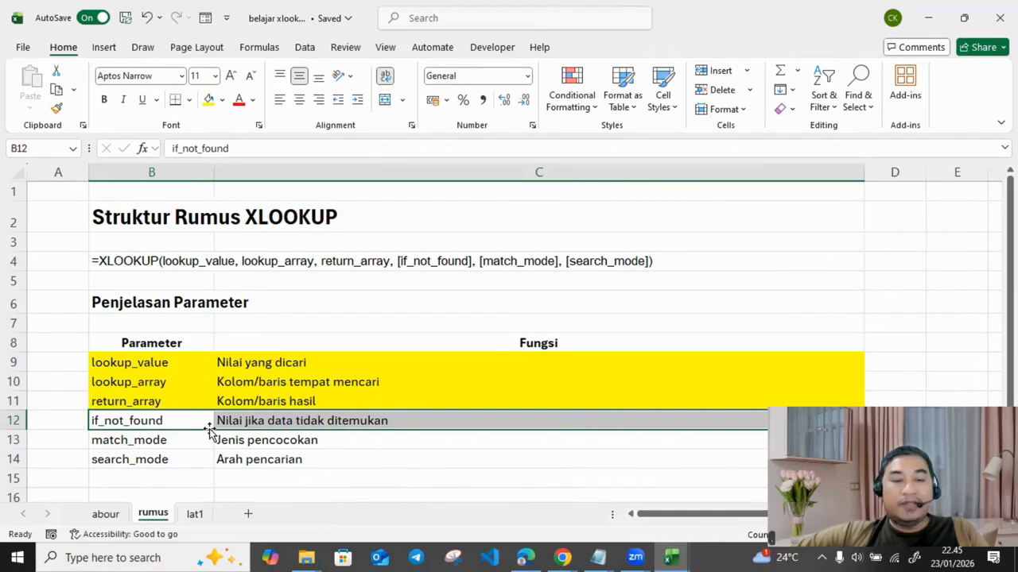
drag(143, 443, 280, 444)
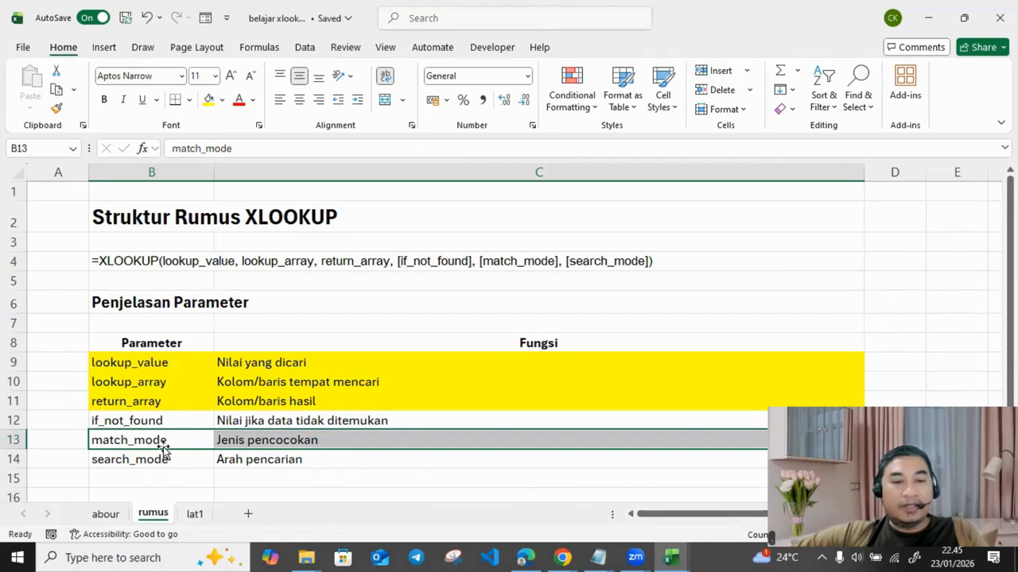
drag(167, 459, 263, 457)
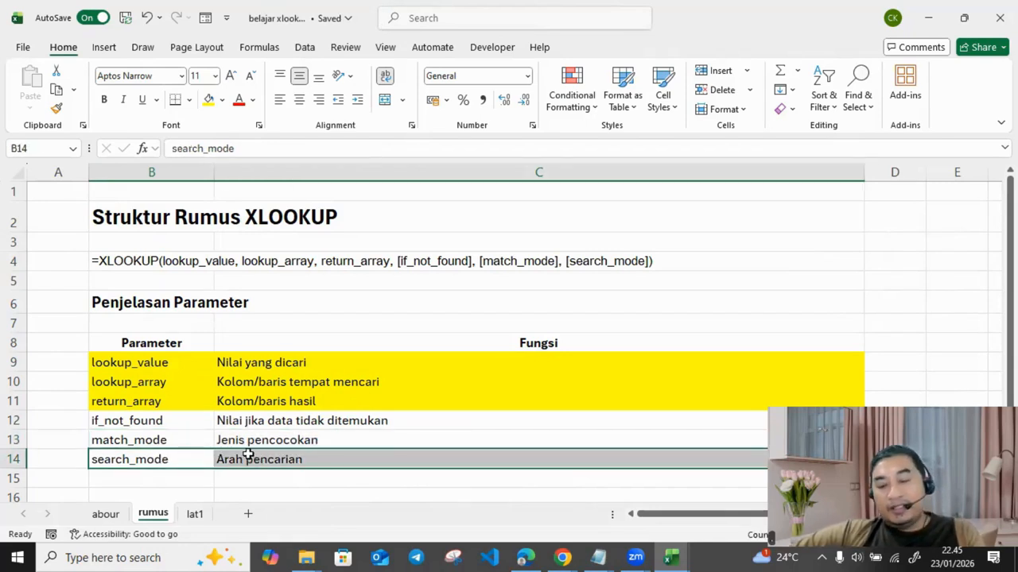
click(194, 514)
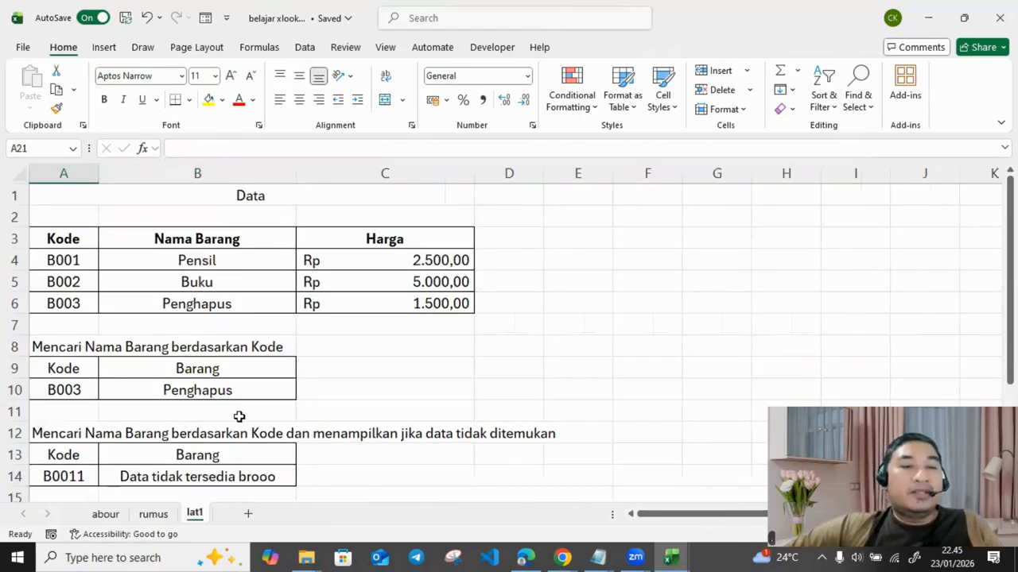
Step: Fill the title A1:C1 and the header row A3:C3 yellow
click(262, 326)
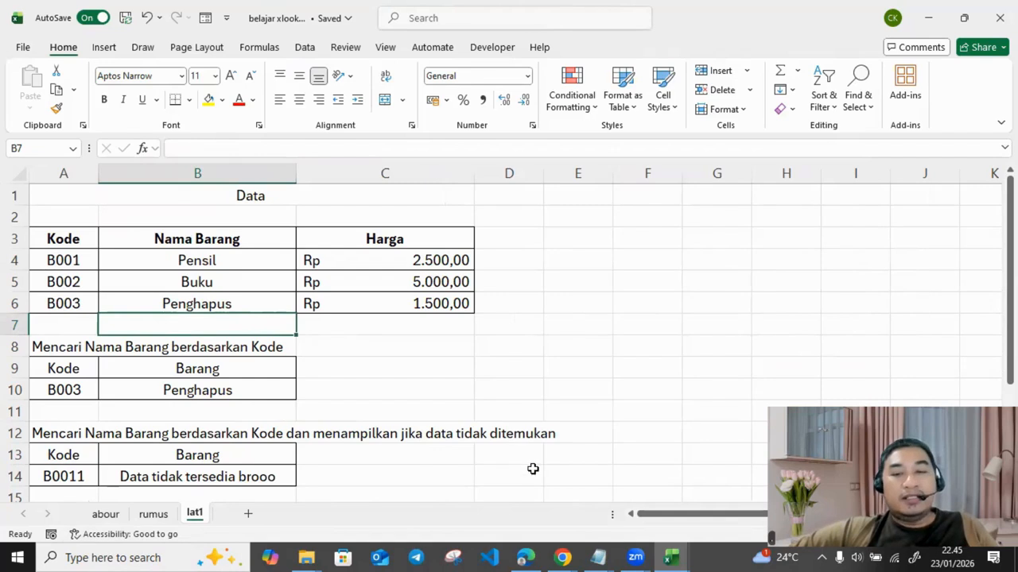
drag(654, 516, 547, 509)
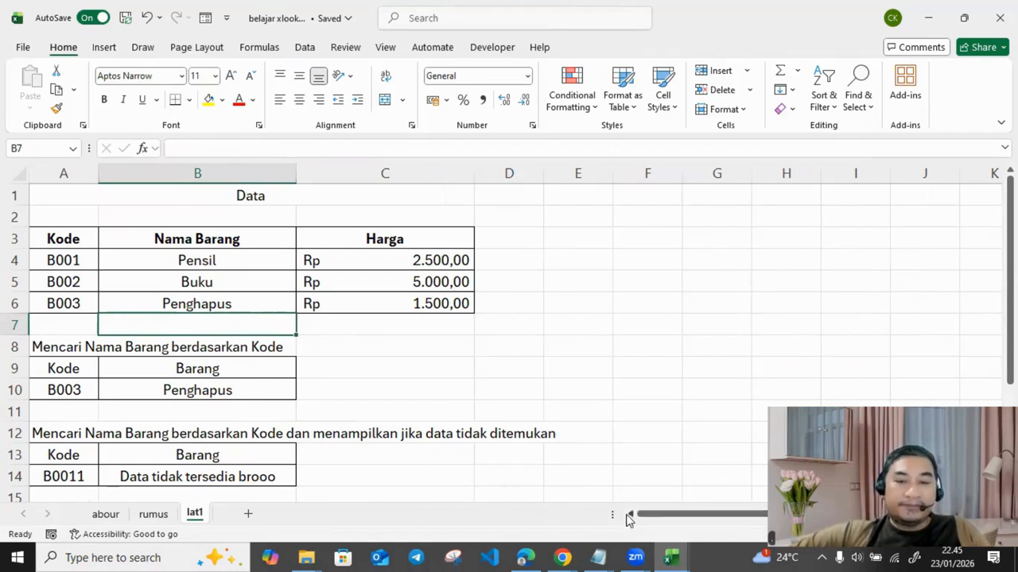
drag(633, 516, 631, 517)
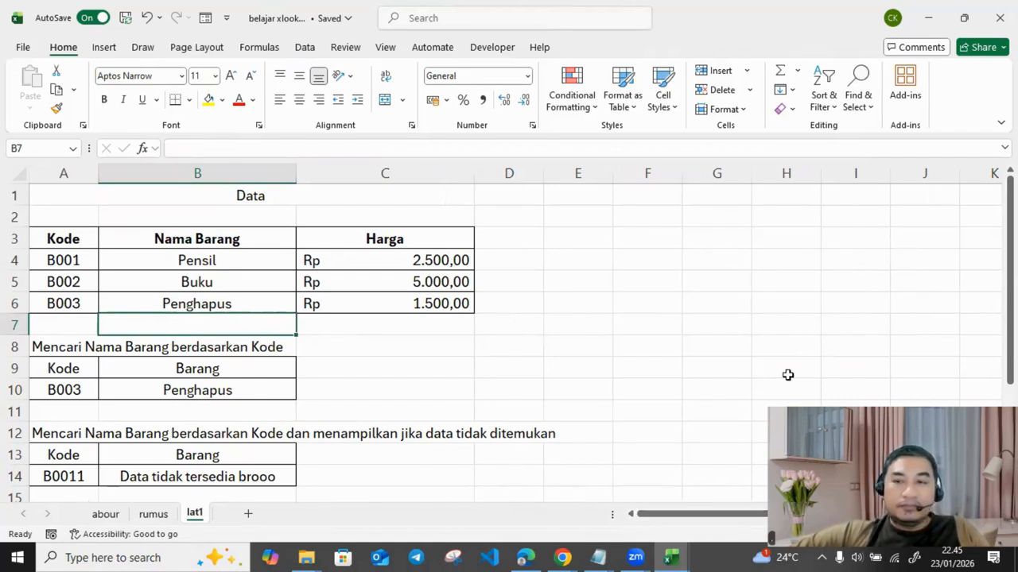
click(130, 195)
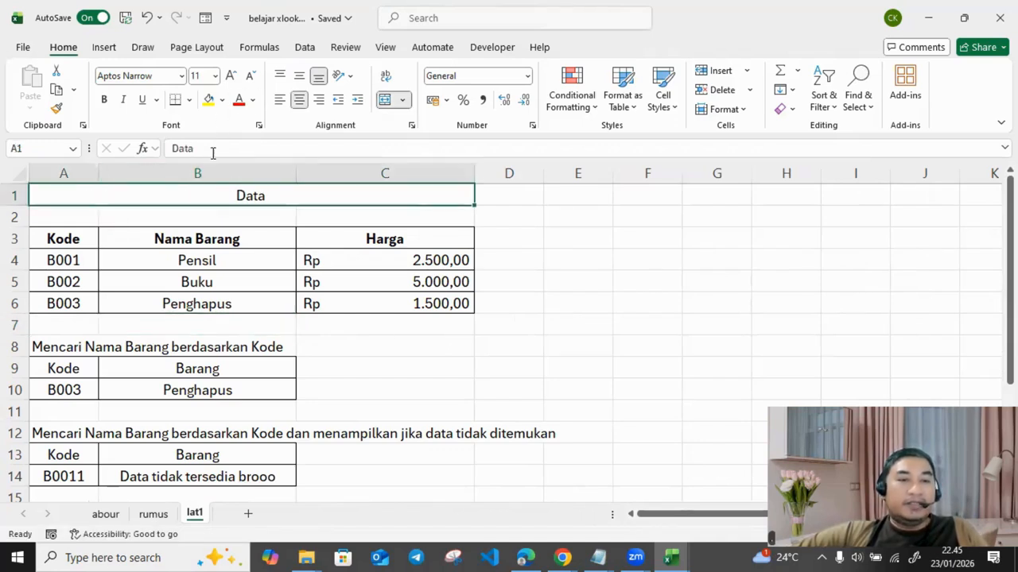
click(209, 104)
click(529, 322)
click(80, 232)
drag(211, 231, 391, 236)
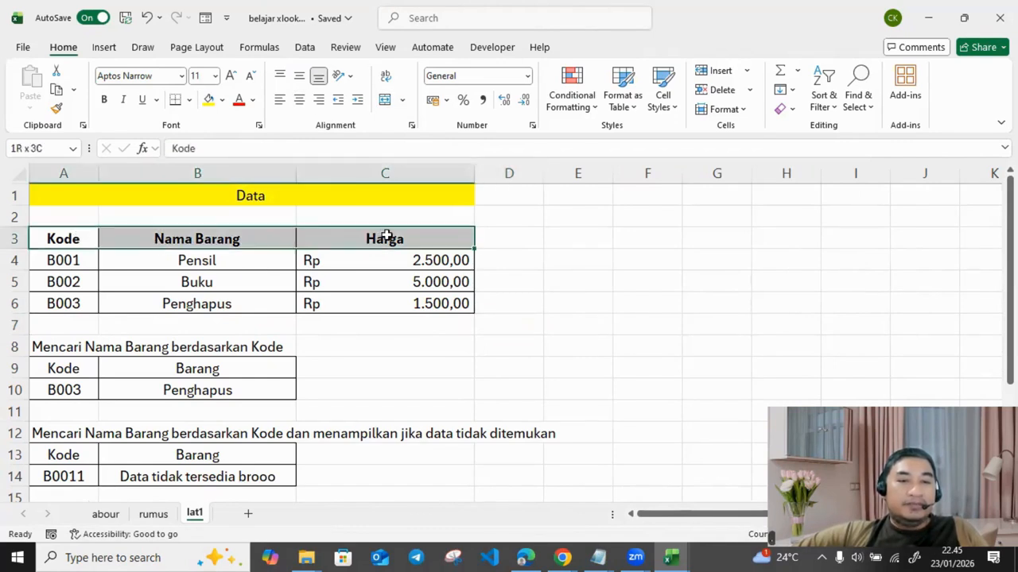
click(209, 99)
click(576, 280)
Step: Point out the product data A4:C6 and the Kode, Nama Barang and Harga headers
drag(60, 259, 405, 297)
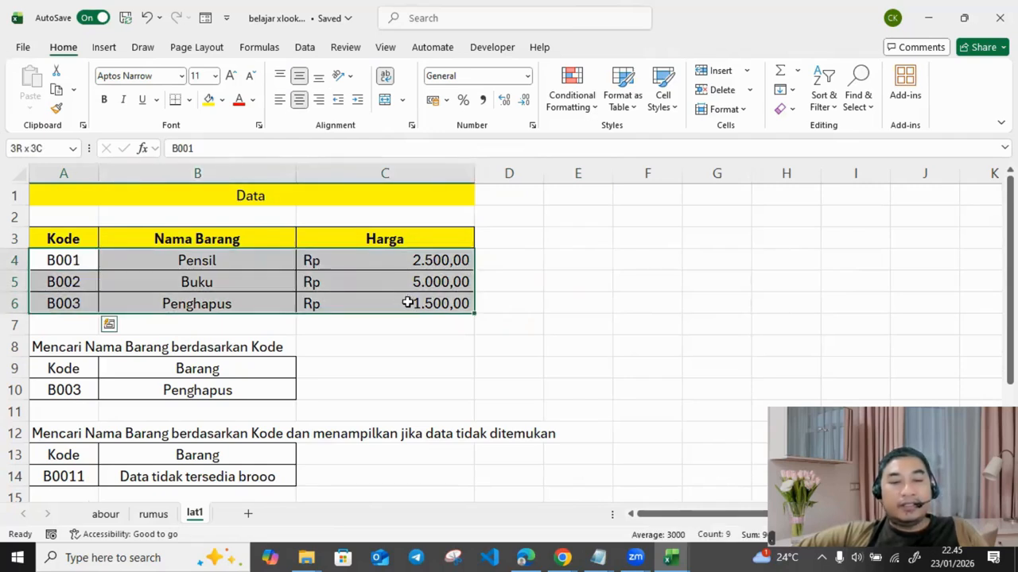
drag(407, 303, 407, 303)
click(59, 236)
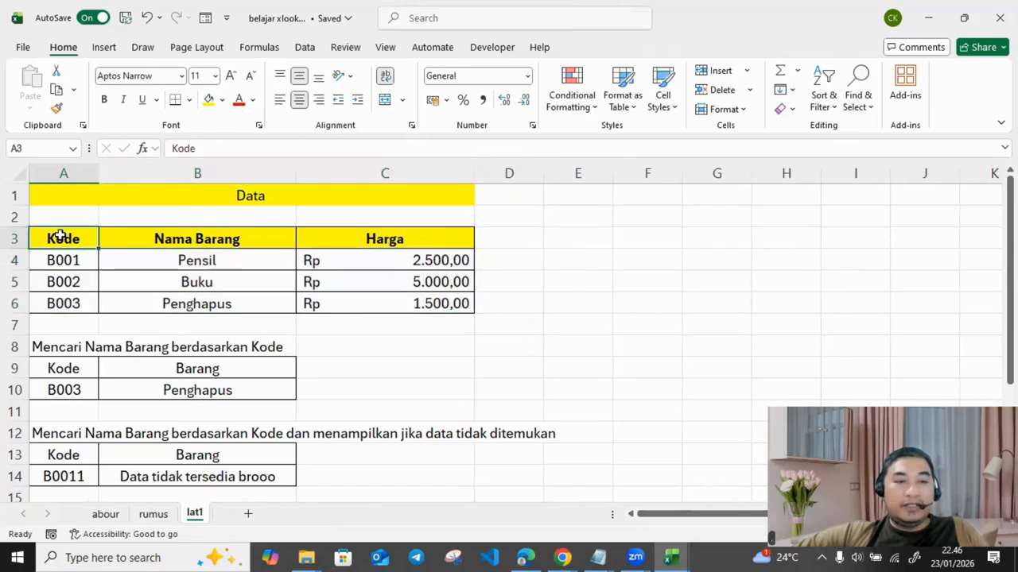
click(190, 241)
click(352, 236)
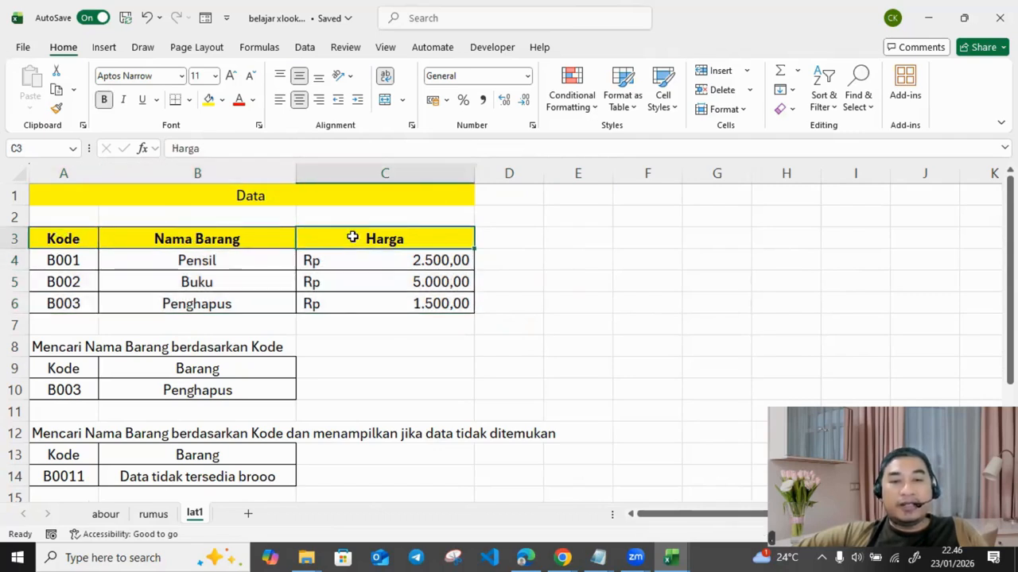
Step: Retitle the table 'Data Produk' and delete the lookup formula in B10
double_click(293, 197)
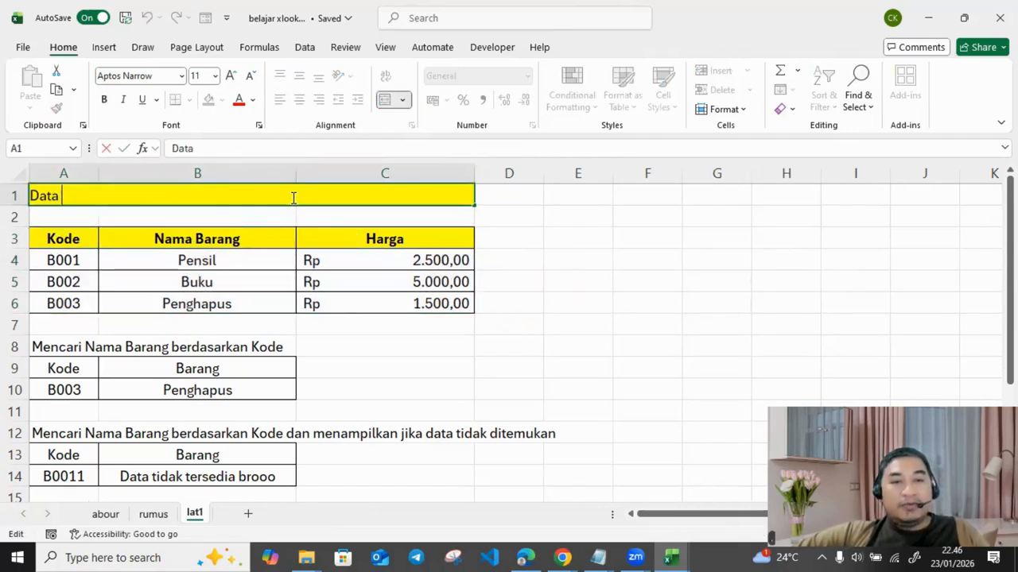
text(Produk)
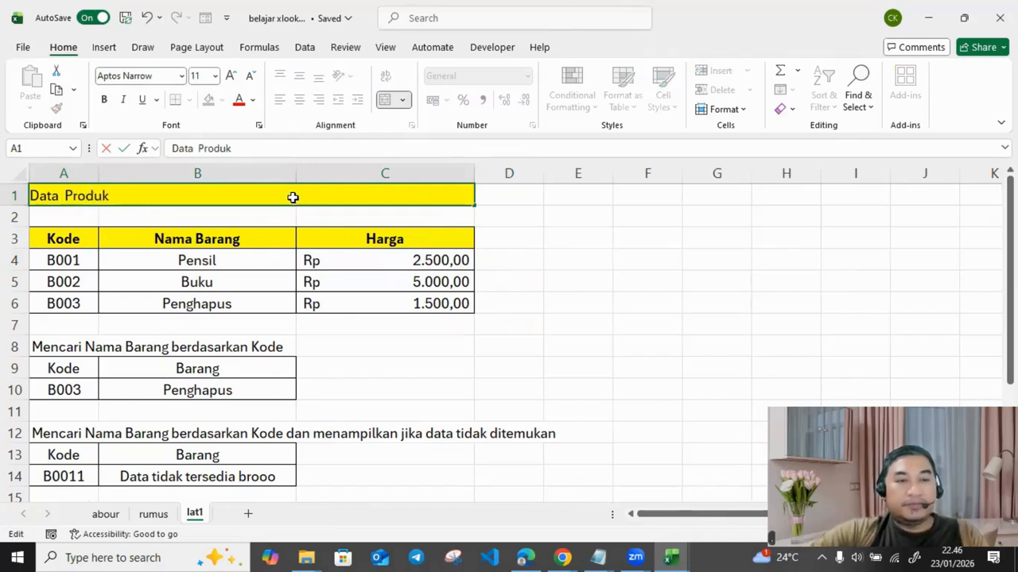
key(Return)
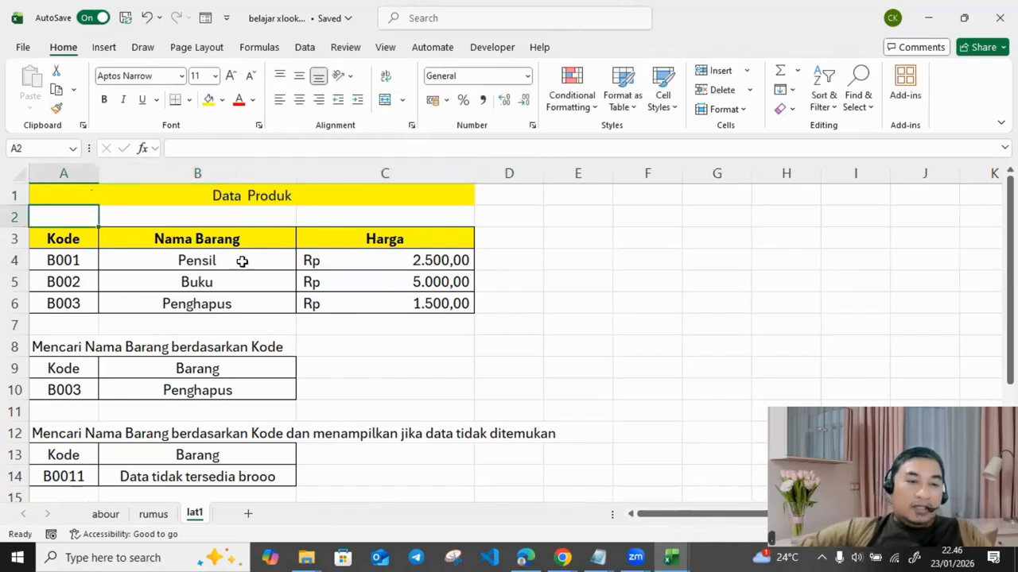
click(202, 388)
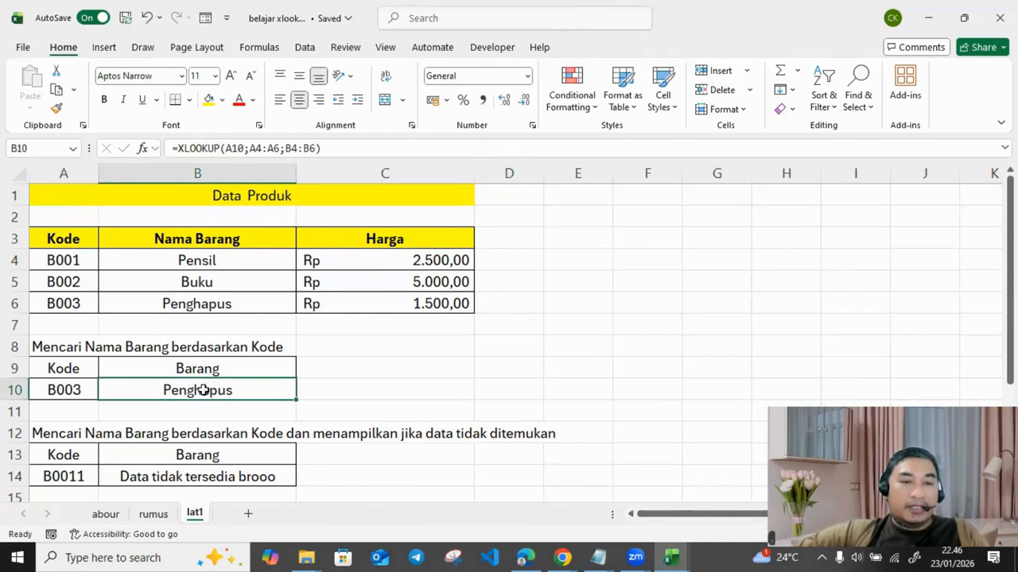
key(Delete)
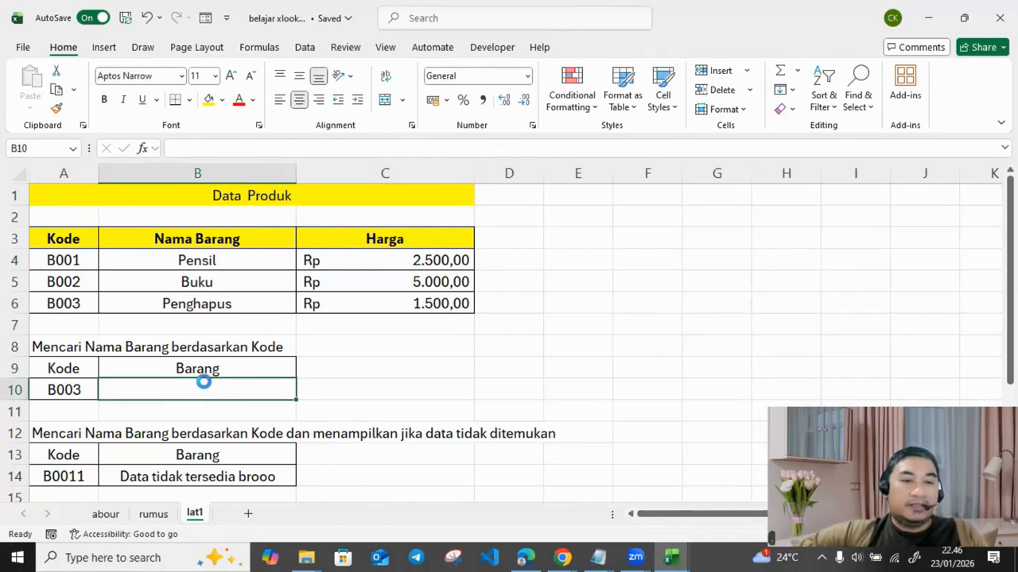
click(244, 348)
click(73, 366)
click(69, 388)
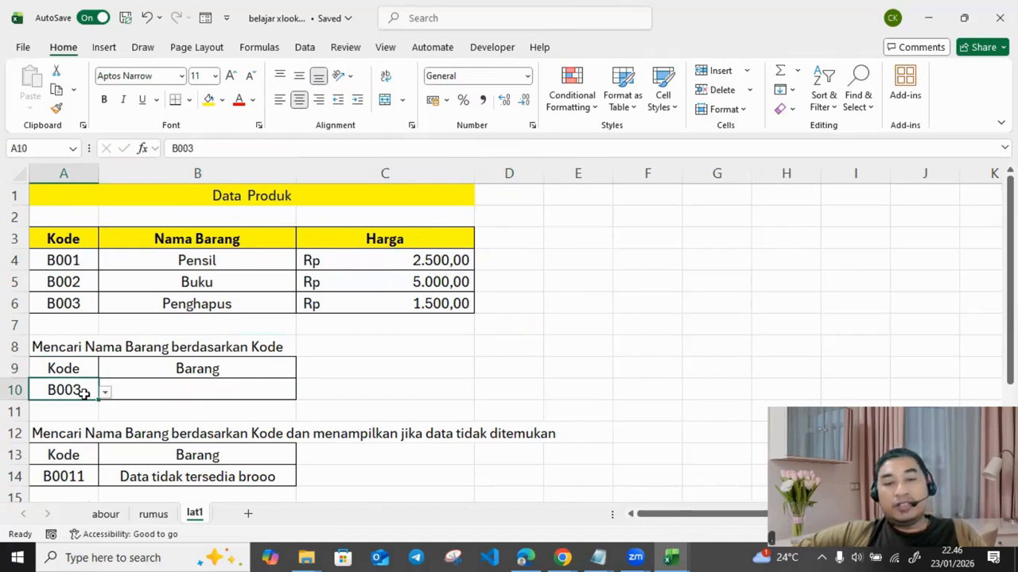
drag(72, 260, 77, 302)
click(570, 258)
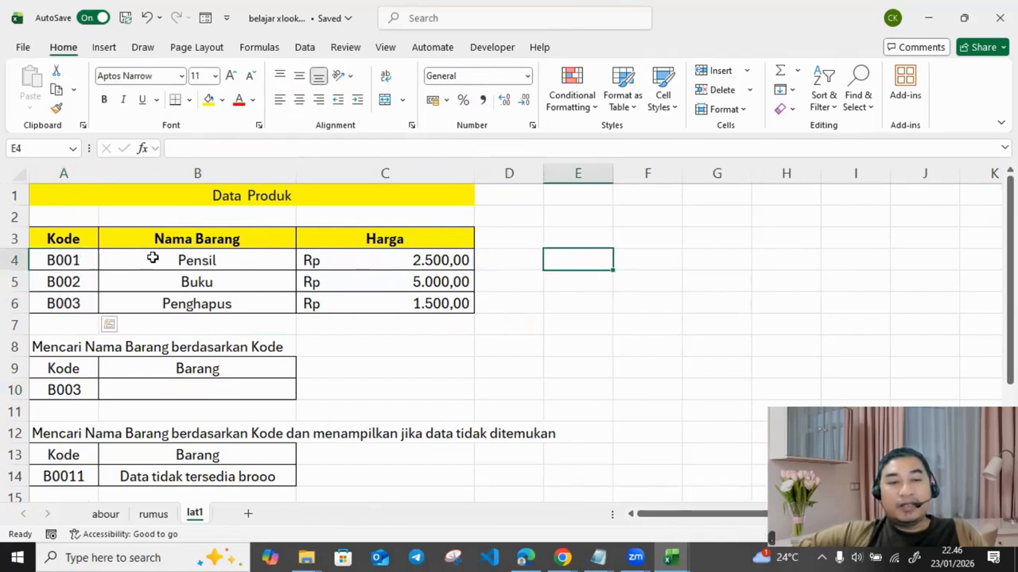
drag(75, 260, 71, 309)
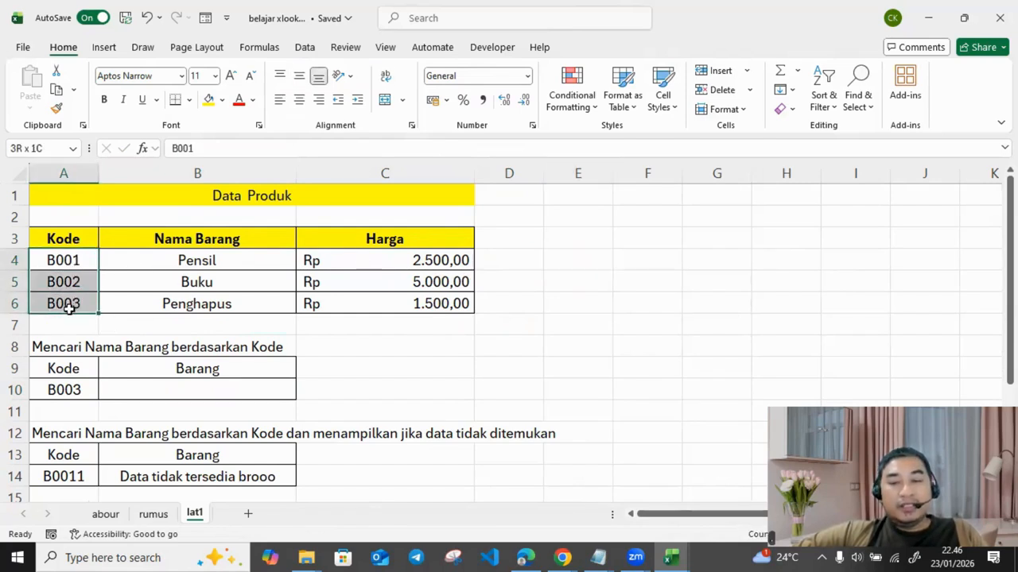
click(46, 146)
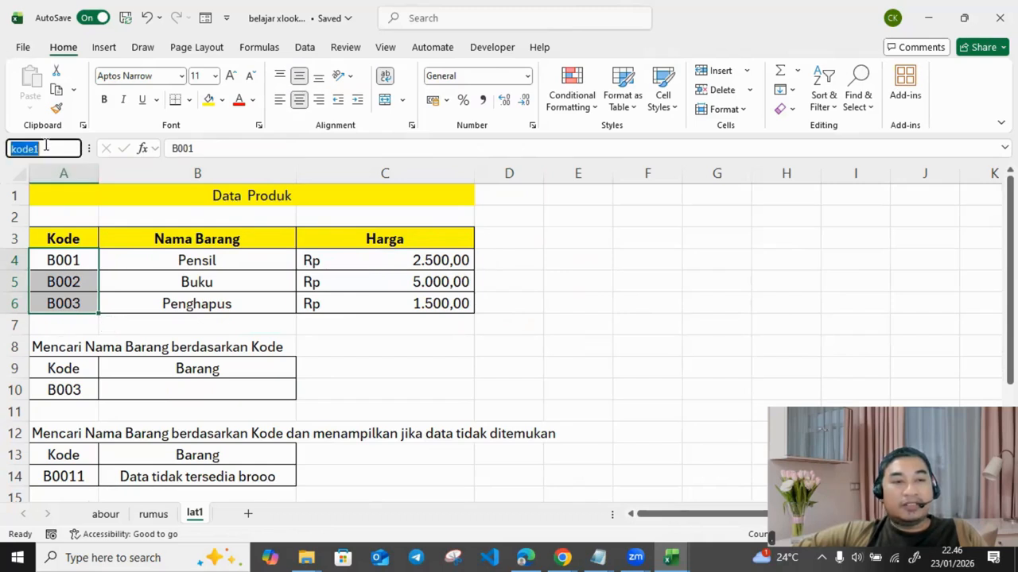
drag(202, 255, 194, 300)
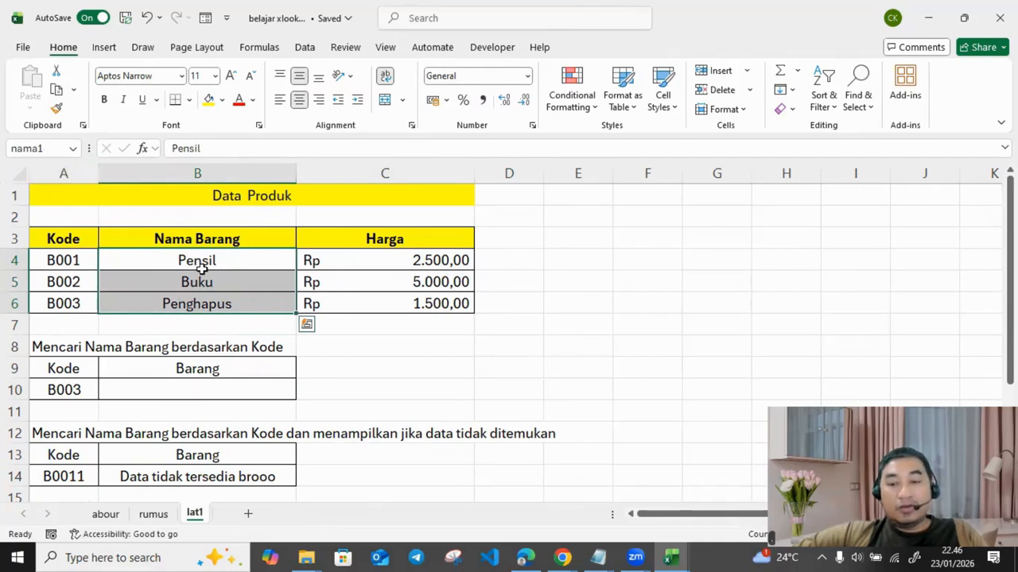
drag(382, 260, 384, 302)
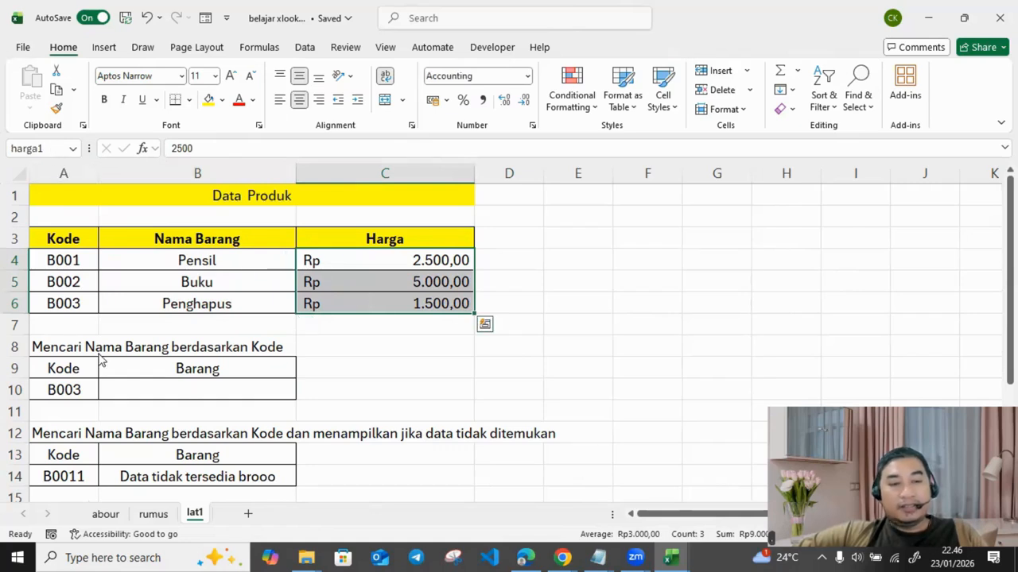
click(243, 388)
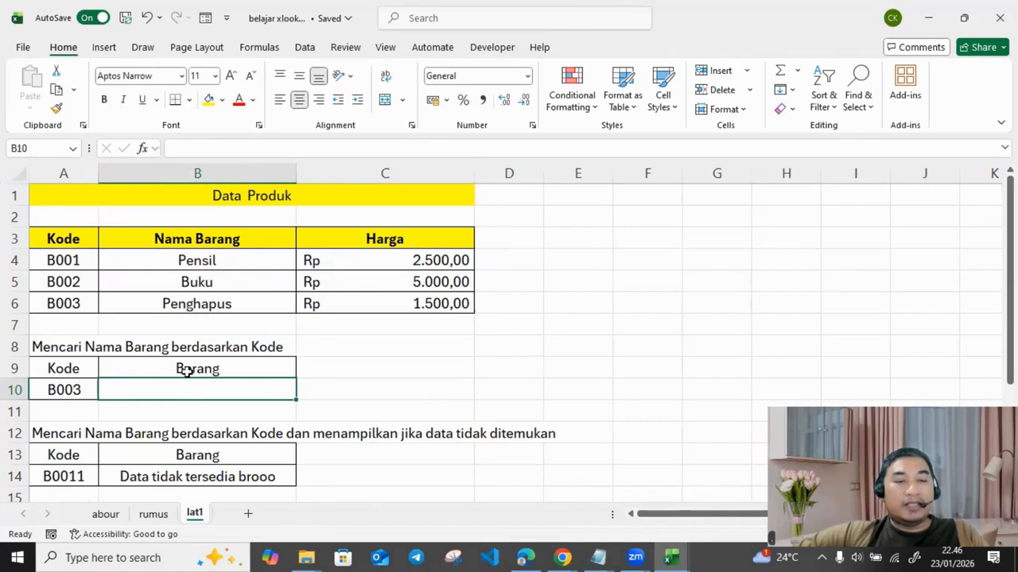
Step: Enter =xlookup(A10;kode1;nama1) in B10 so it returns Penghapus
text(=)
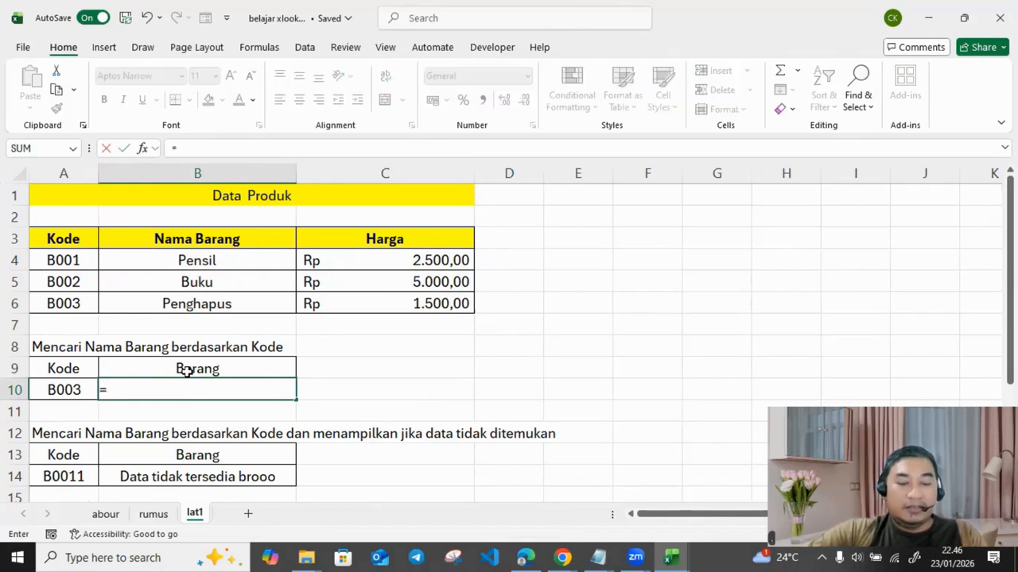
text(xlookup()
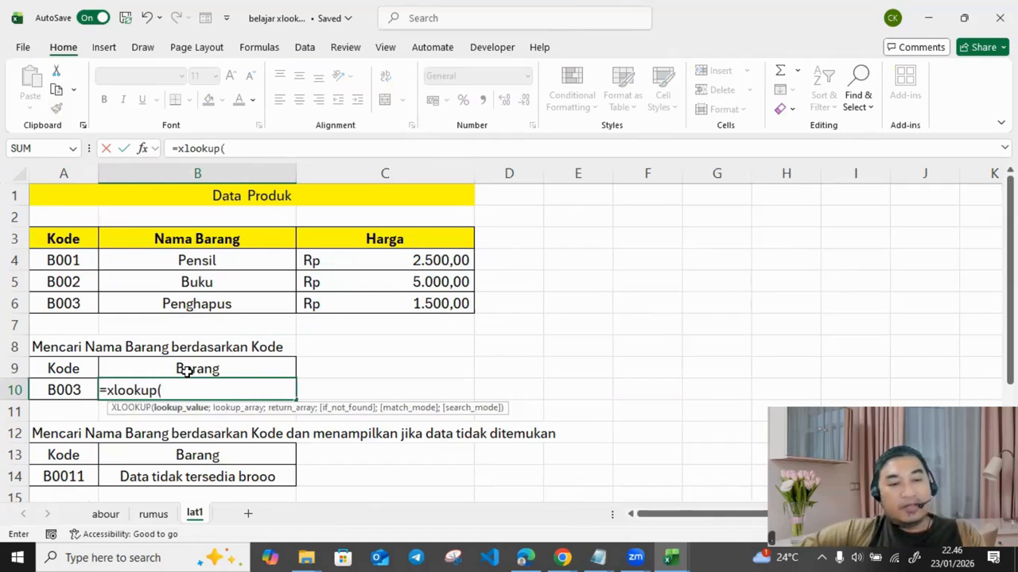
click(56, 389)
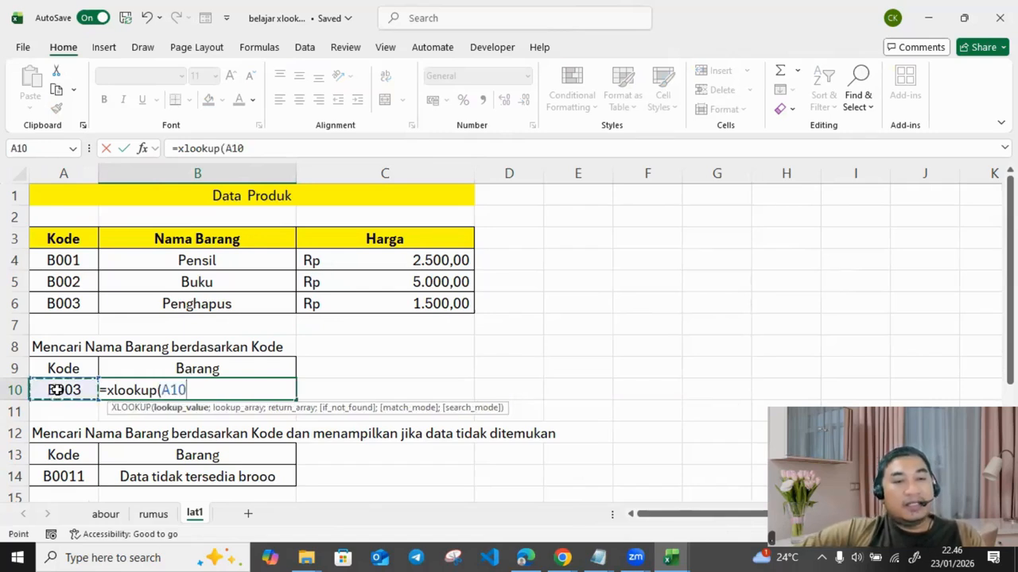
text(;)
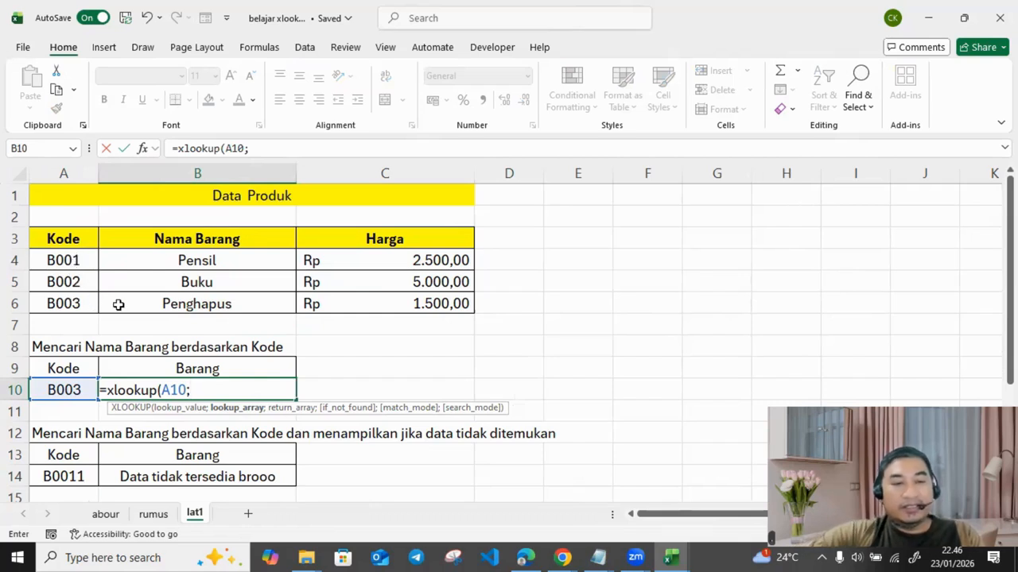
text(kode1)
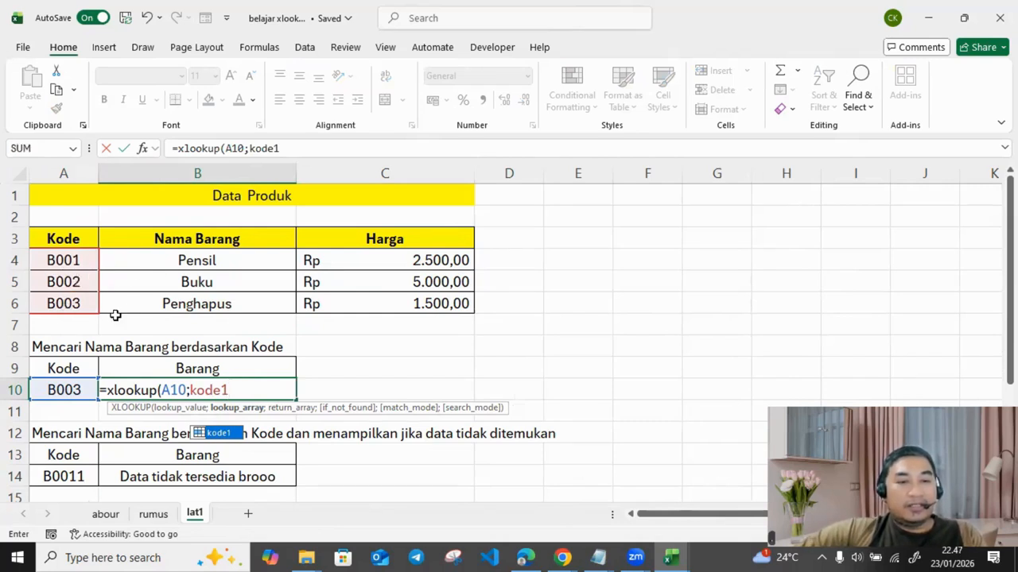
text(;)
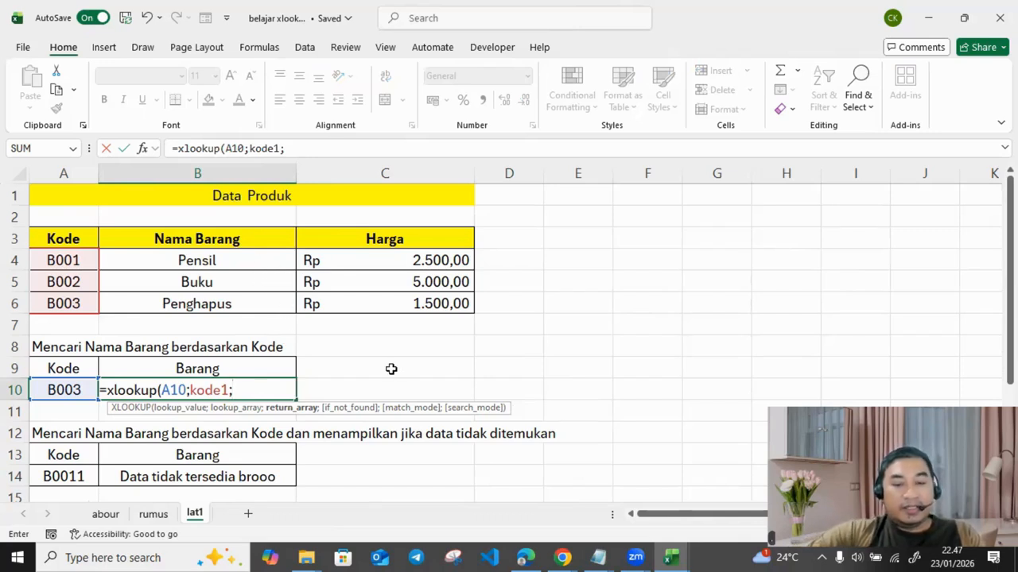
text(ba)
key(BackSpace)
key(BackSpace)
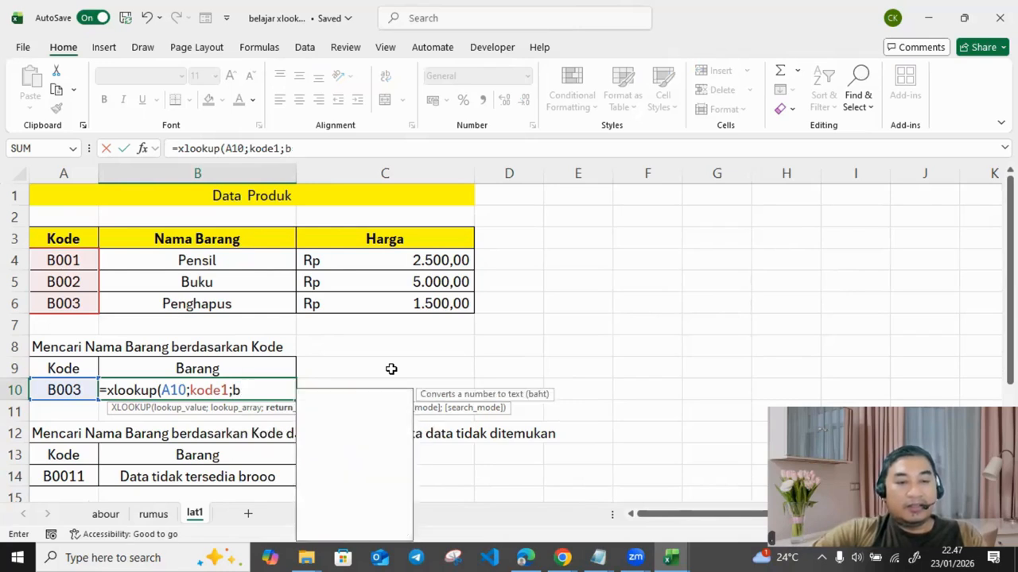
text(nama1)
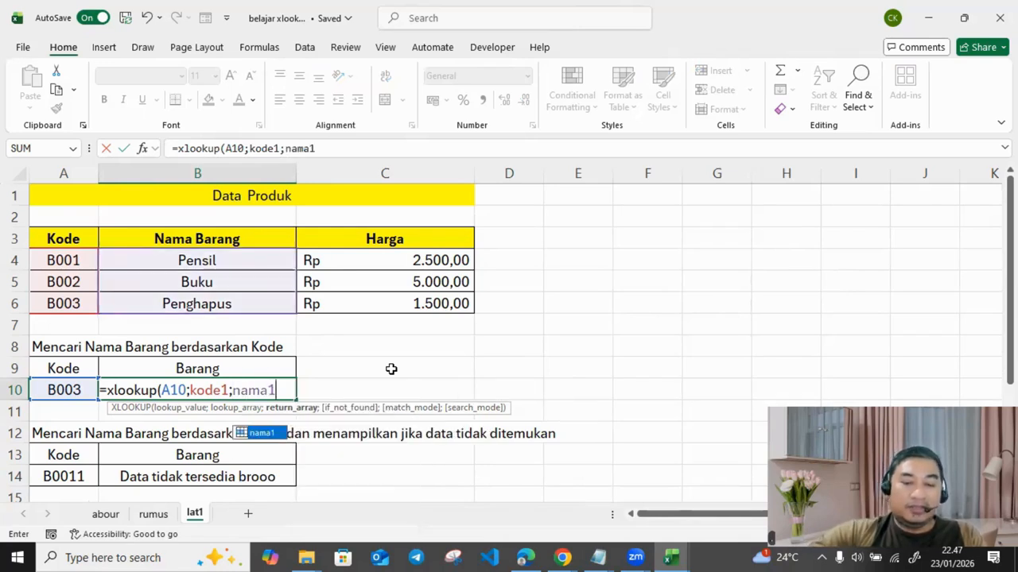
text())
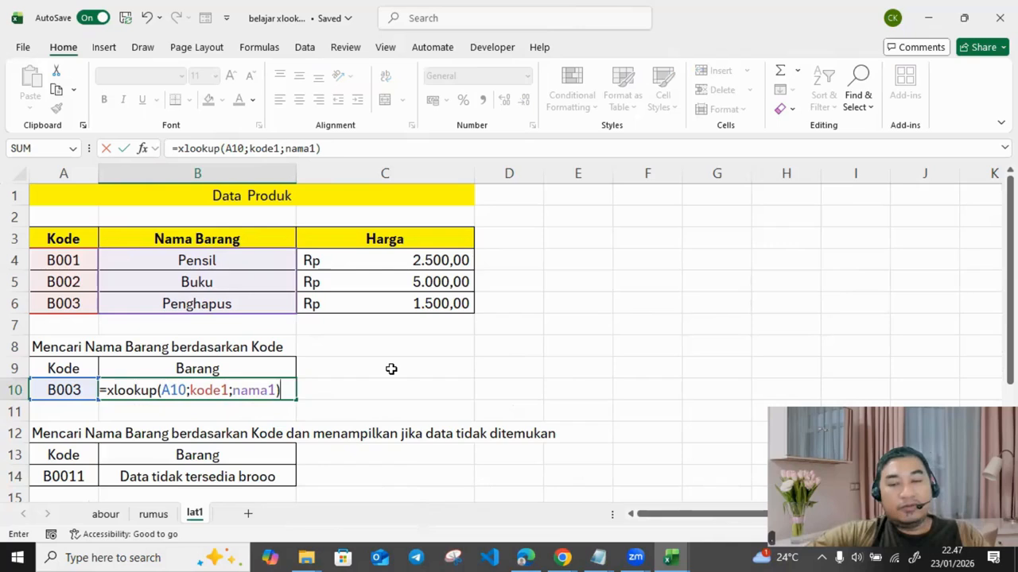
key(Return)
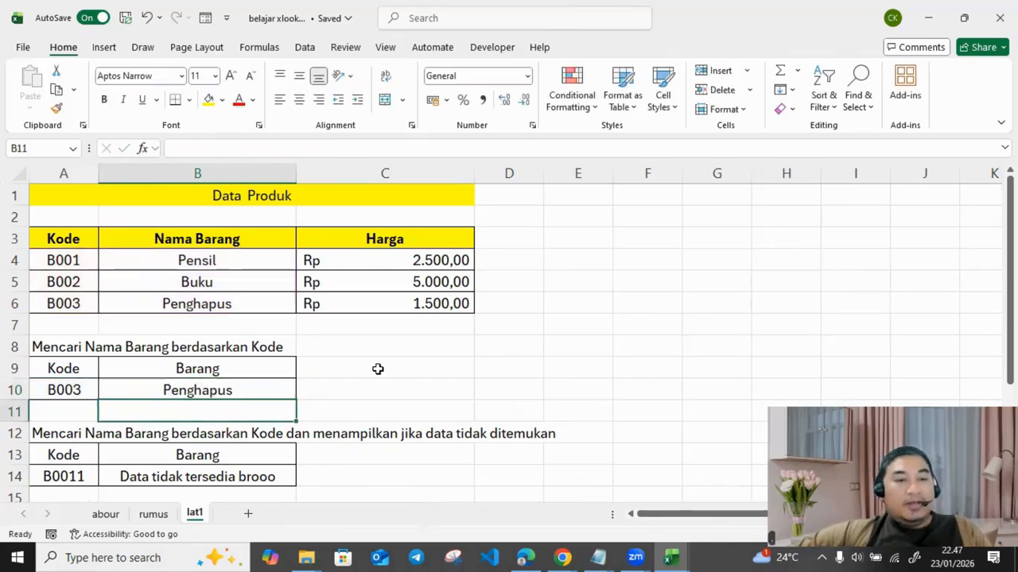
Step: Pick code B002 from A10's dropdown list so B10 shows Buku
click(245, 378)
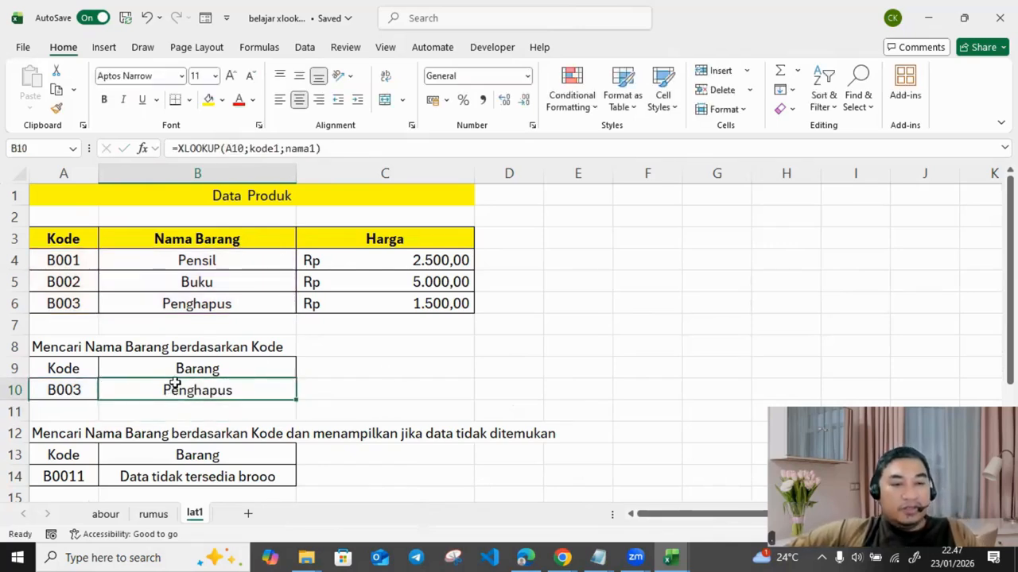
click(230, 300)
click(82, 388)
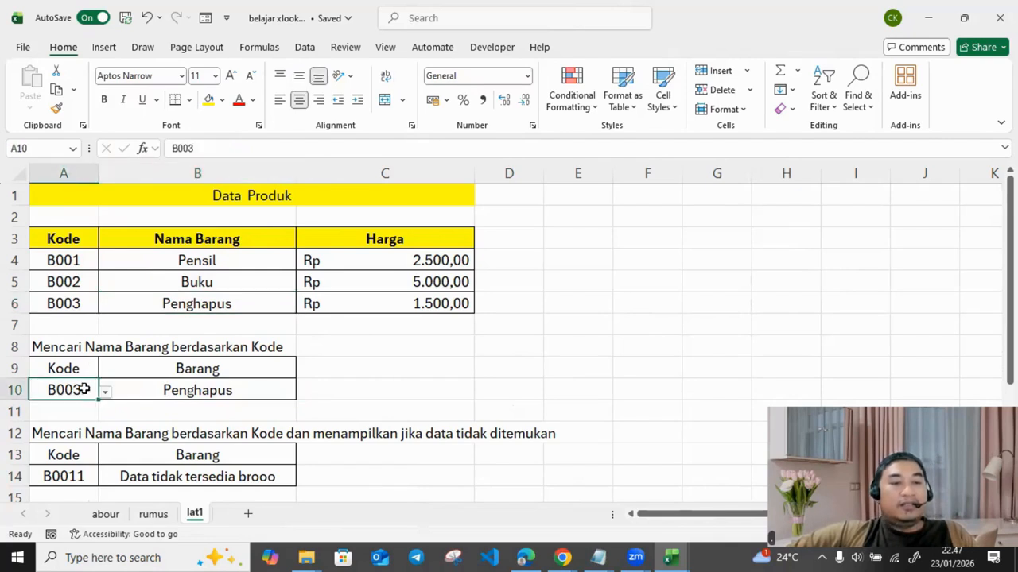
click(105, 393)
click(42, 419)
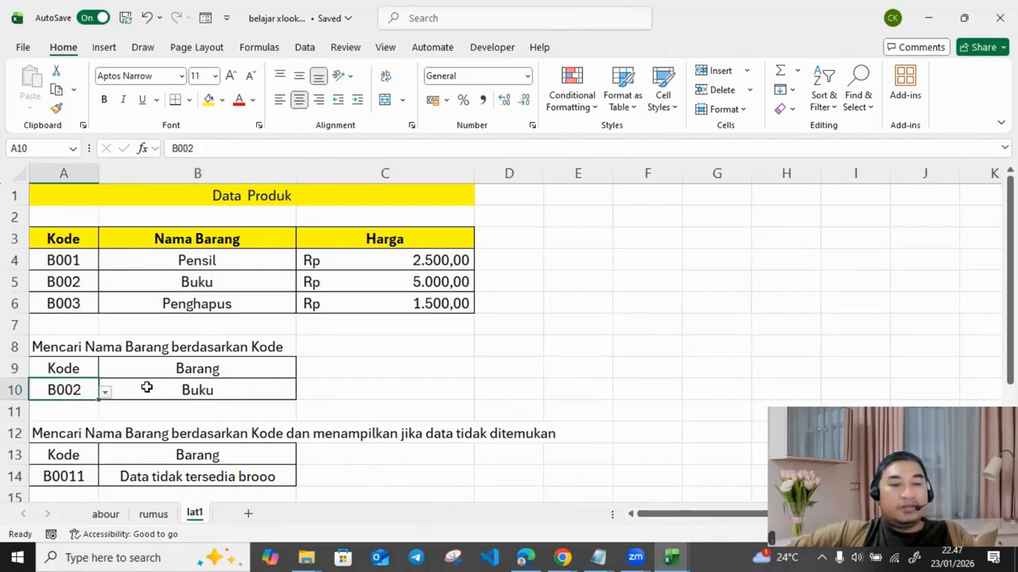
click(262, 393)
click(80, 394)
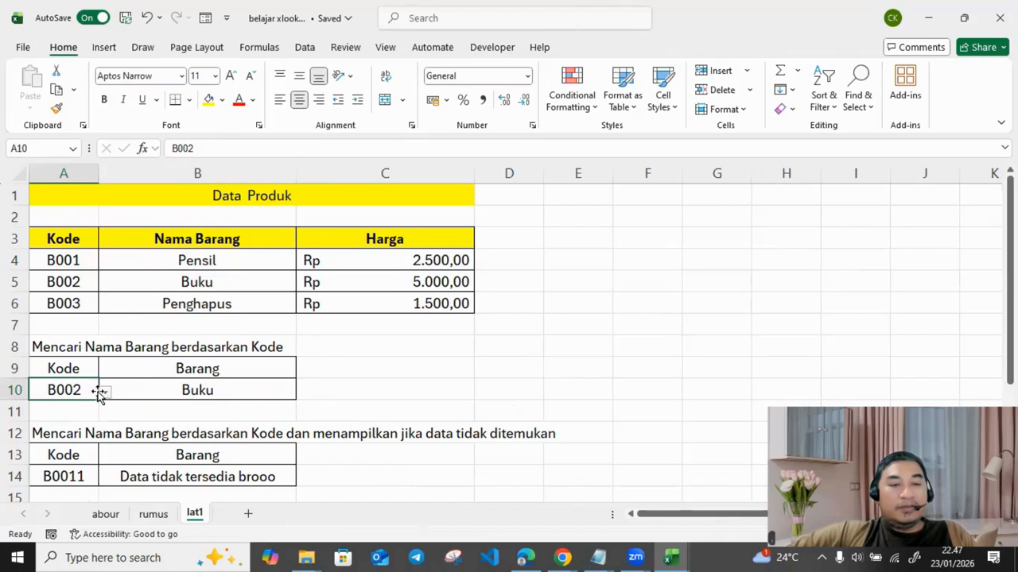
click(105, 393)
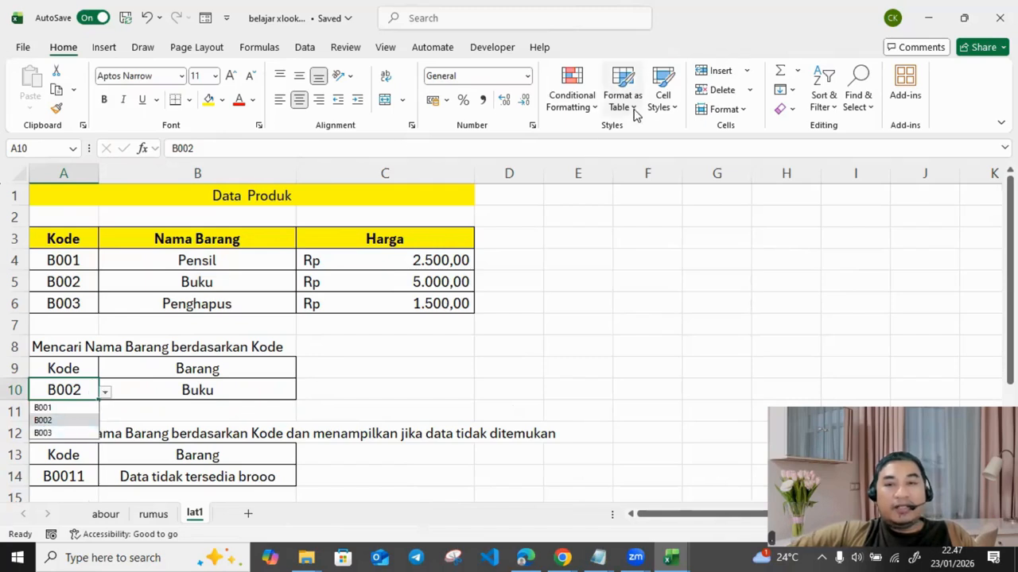
Step: Open and close the Data Validation options on the Data tab
click(304, 47)
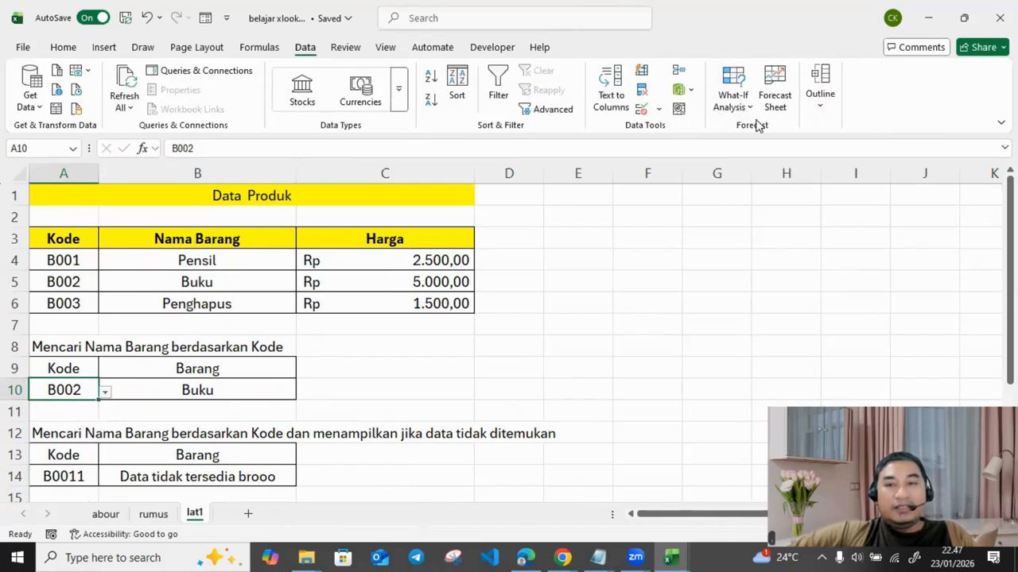
click(658, 109)
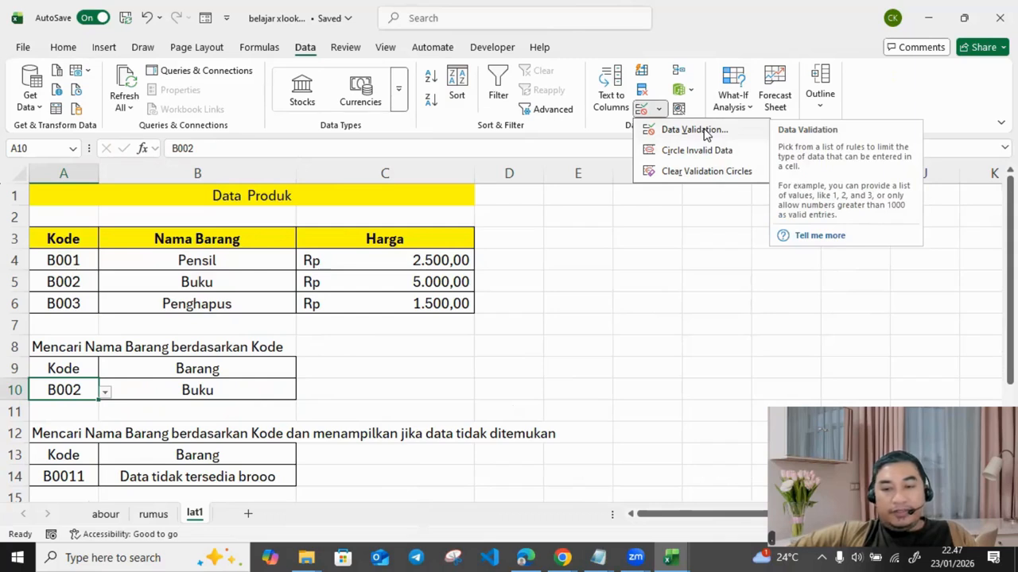
click(541, 320)
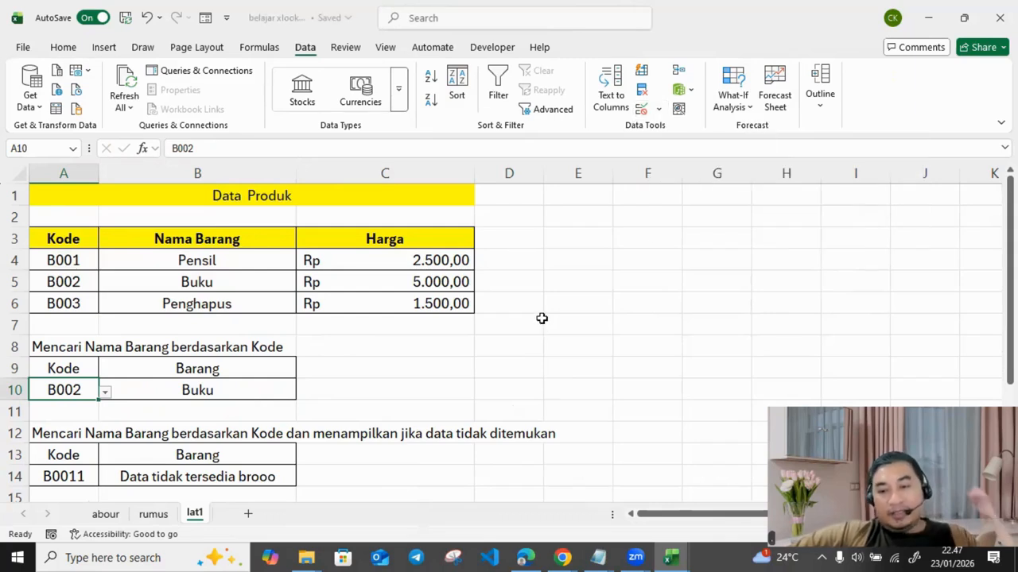
Step: Review rows 9 to 12 of the rumus structure table, then return to lat1
scroll(339, 351, down, 1)
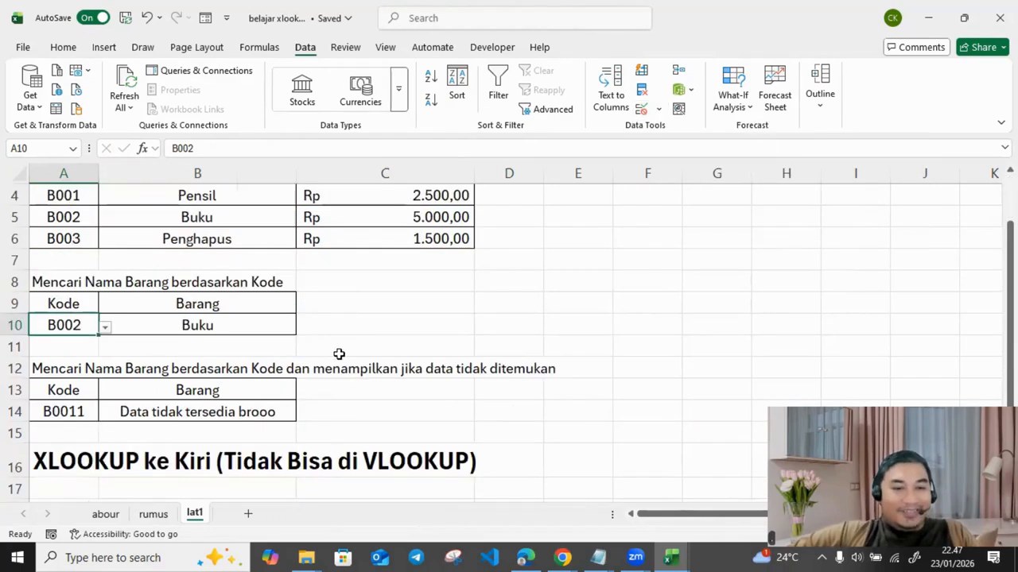
click(71, 368)
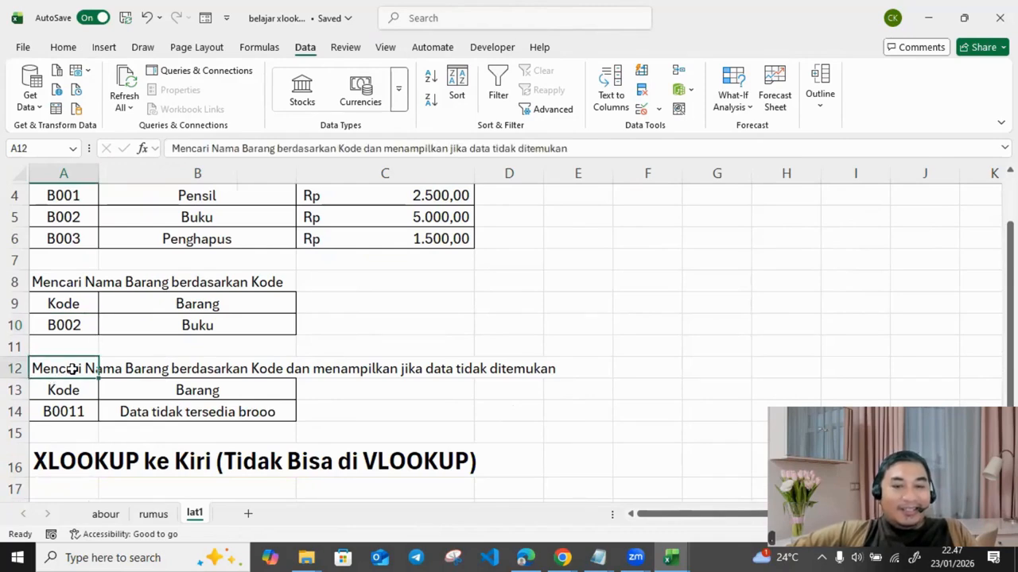
click(156, 514)
drag(115, 420, 306, 419)
drag(109, 364, 338, 400)
drag(140, 424, 302, 421)
click(195, 514)
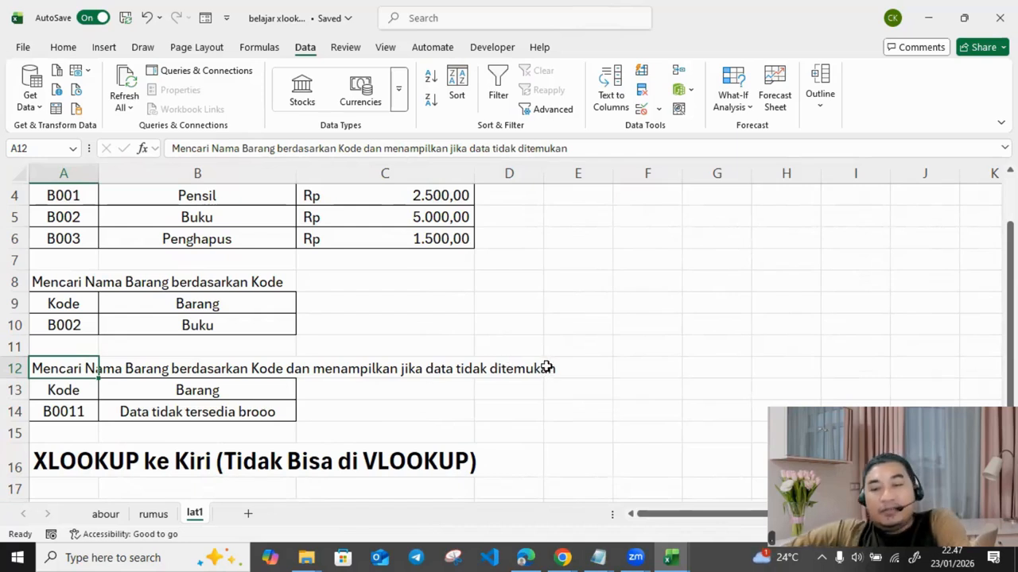
Step: Select B14's not-found formula text in the formula bar
click(70, 411)
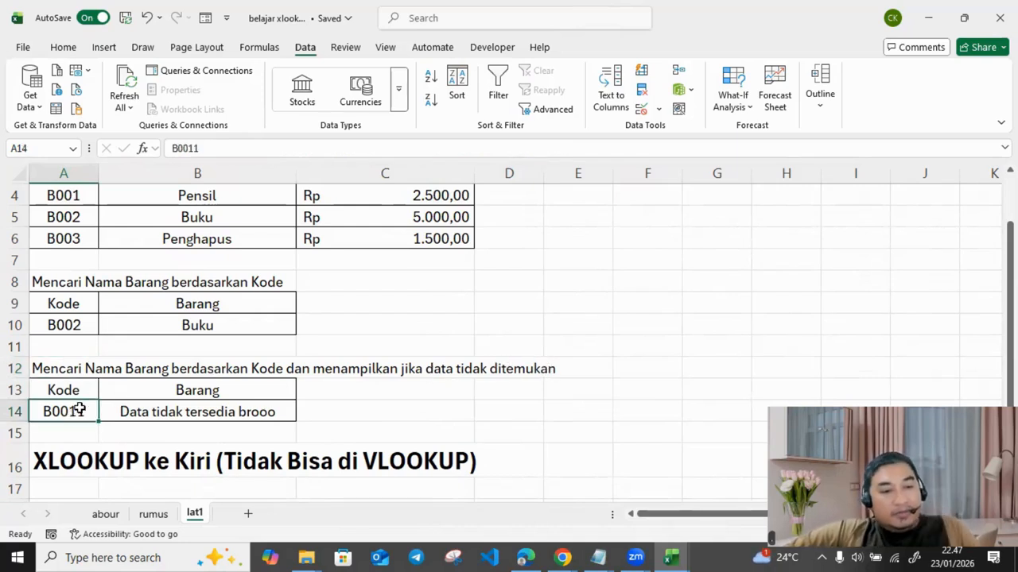
click(130, 410)
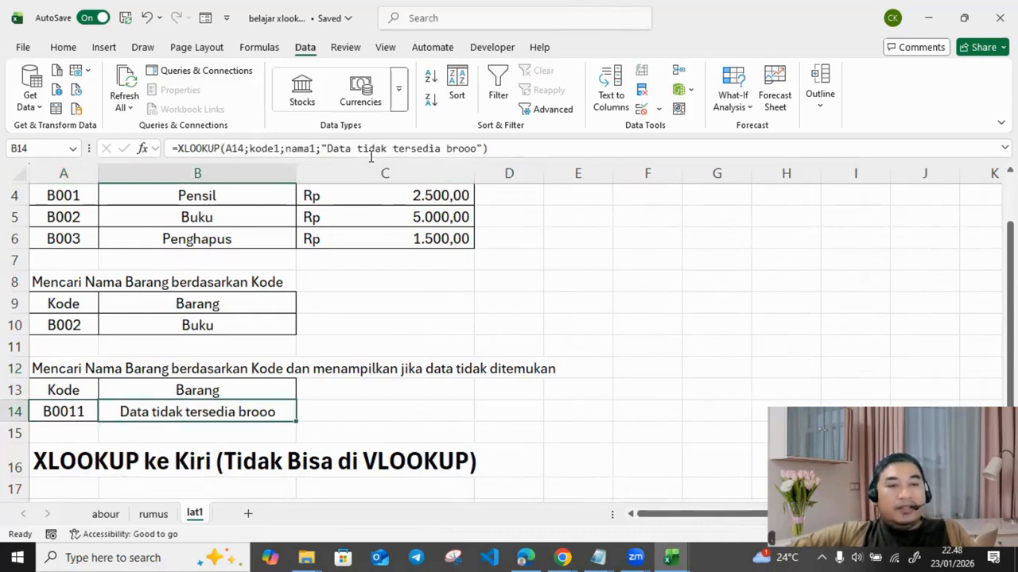
drag(499, 150, 4, 151)
Step: Rewrite B14 as =xlookup(A14;kode1;nama1;"Data tidak ada")
key(Delete)
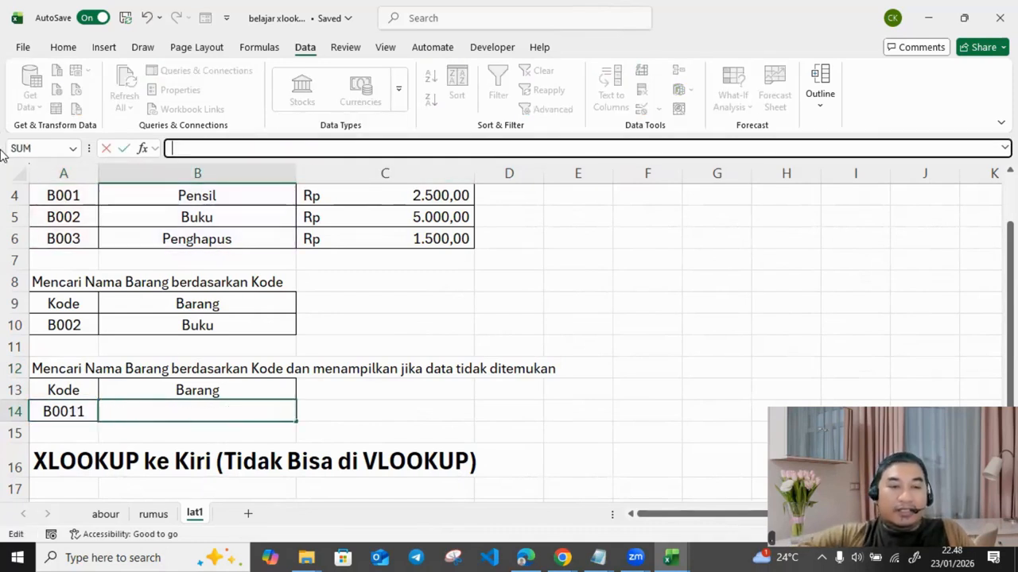
text(=xl)
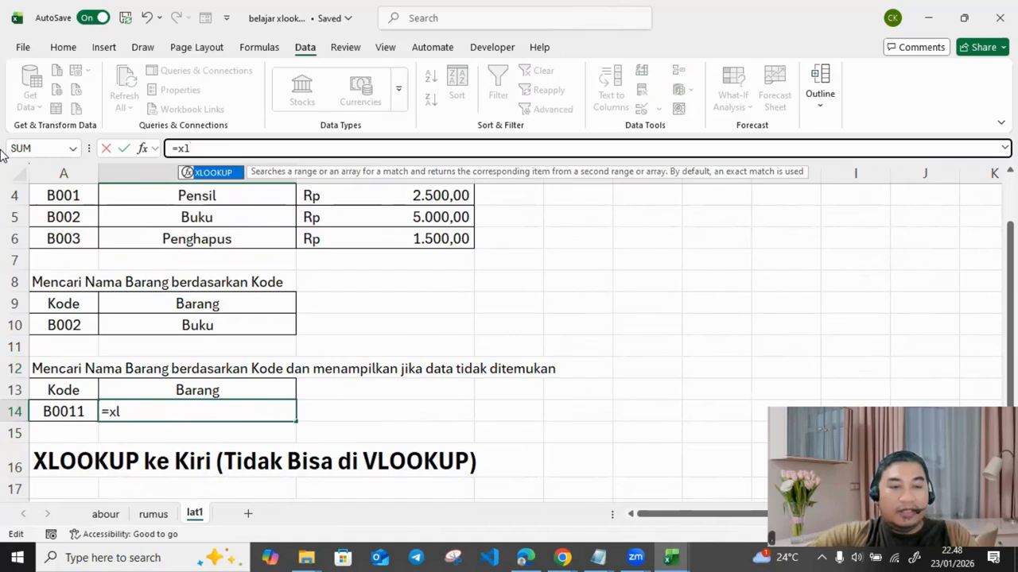
text(ookup)
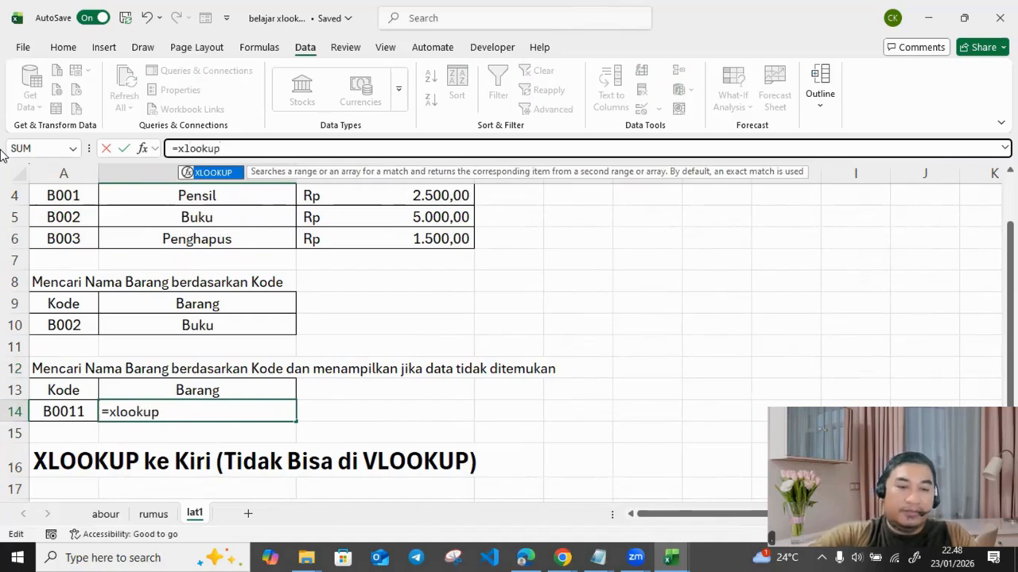
text(()
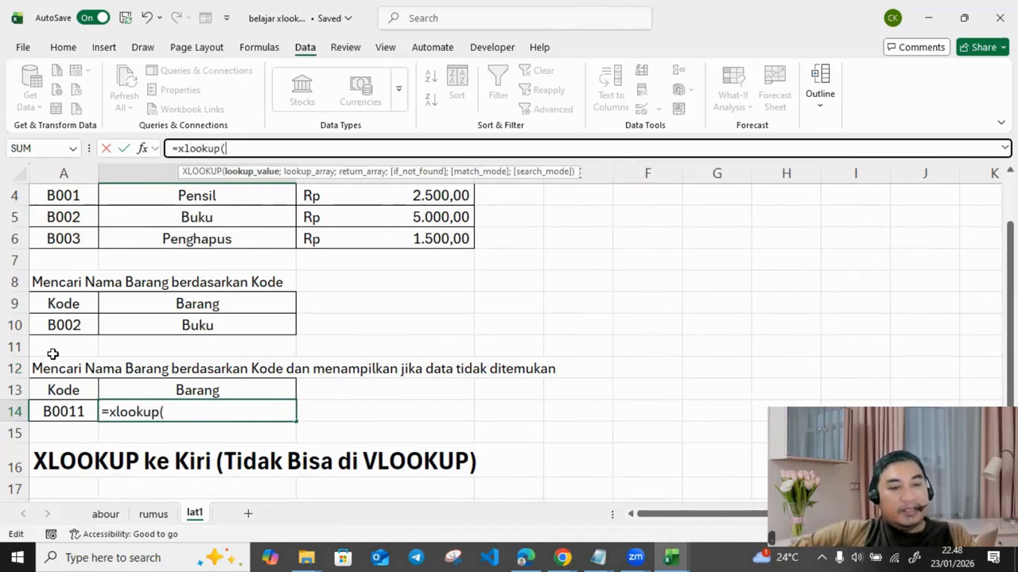
click(73, 409)
text(;)
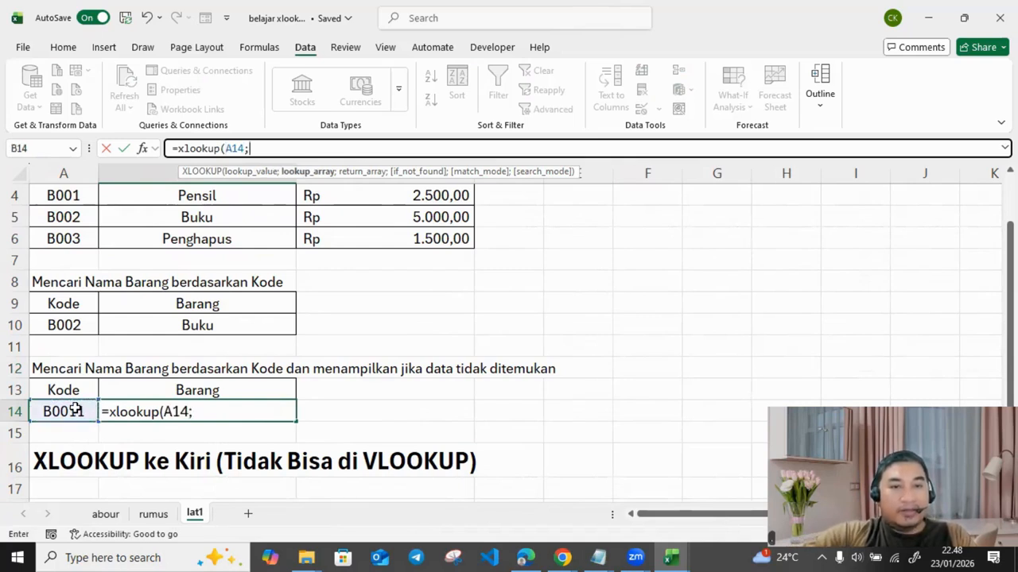
text(kode1;)
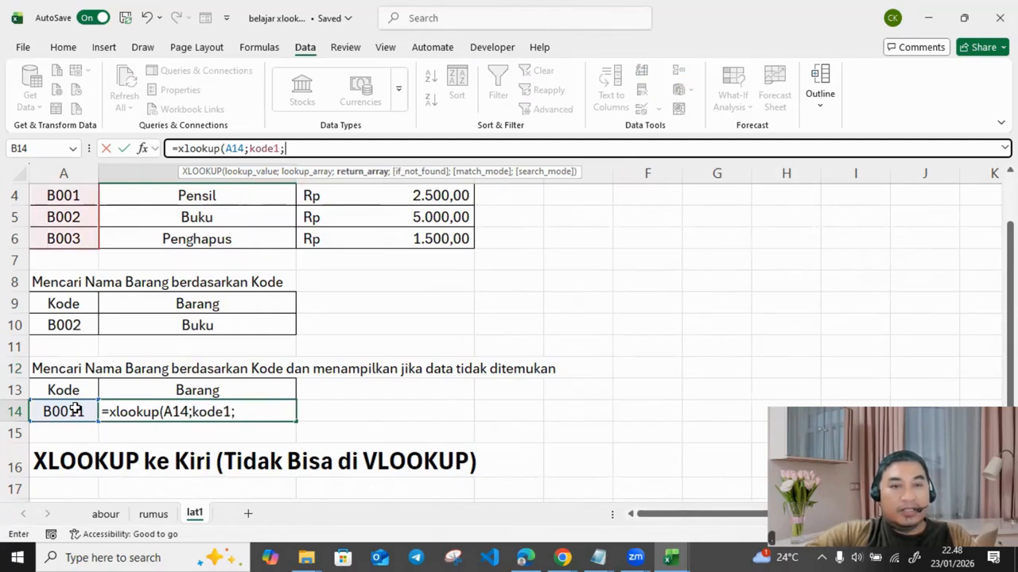
text(n)
key(BackSpace)
text(nama1)
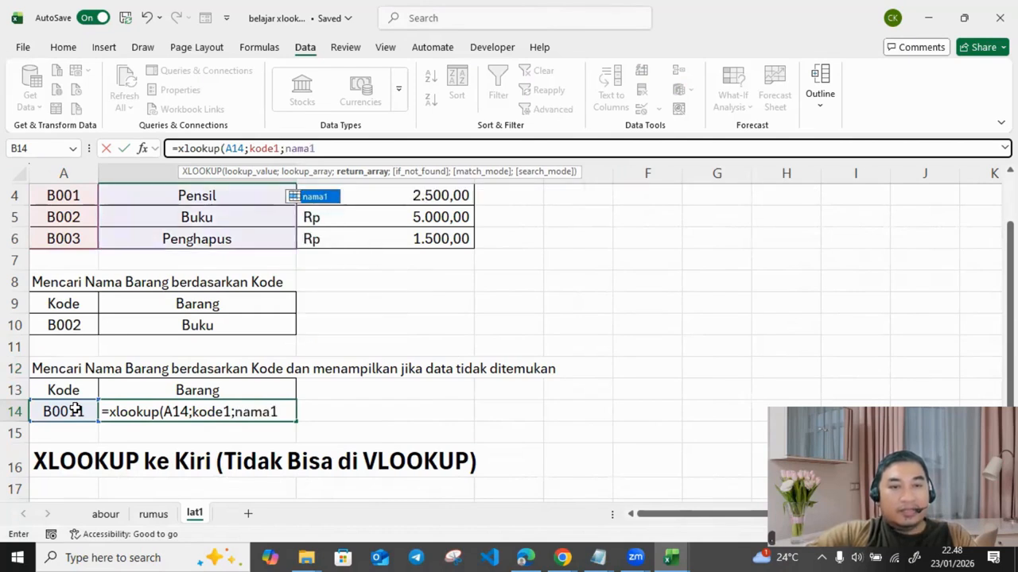
text(;)
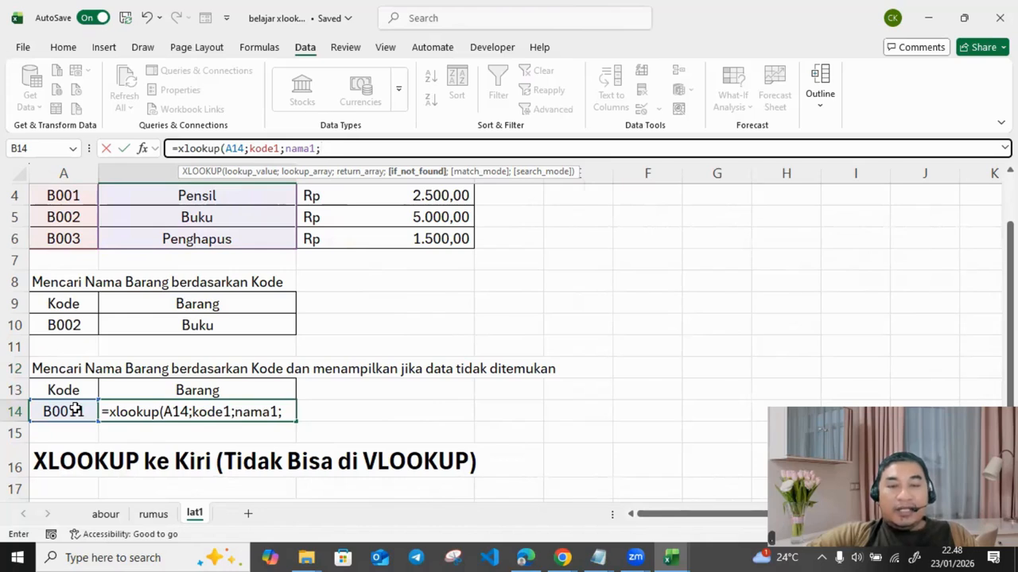
text("D)
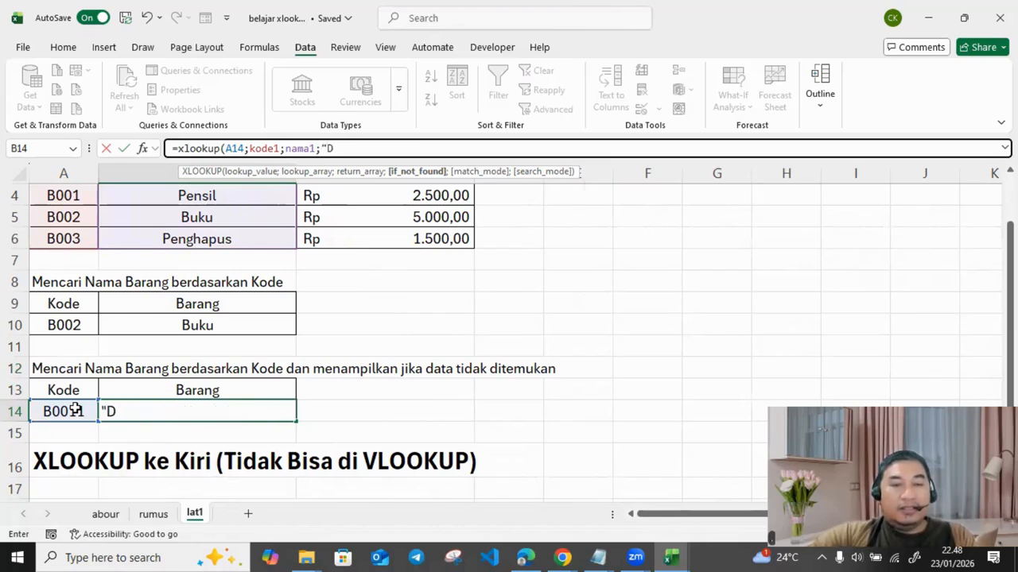
text(ata tida)
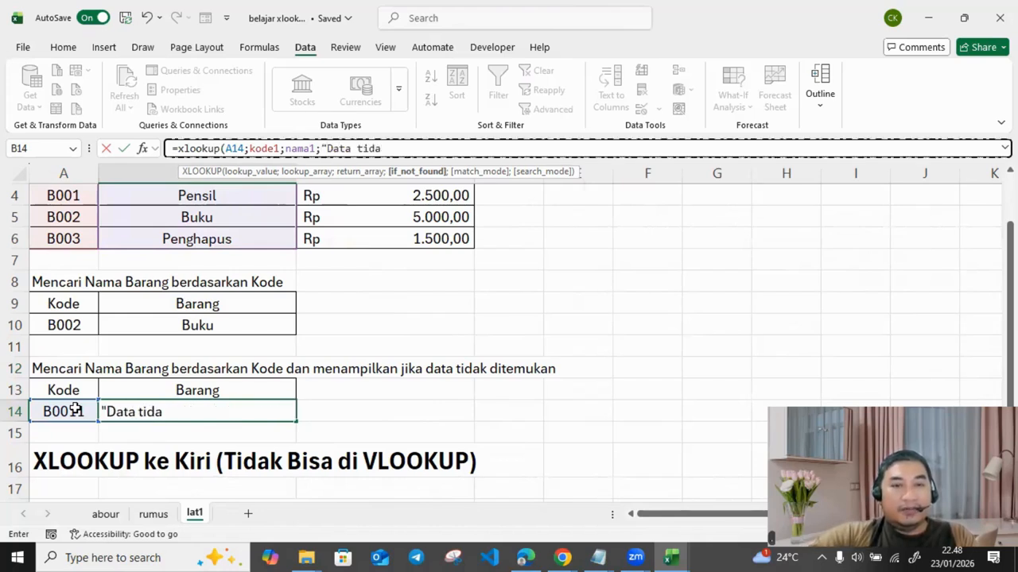
text(k ada"))
key(Return)
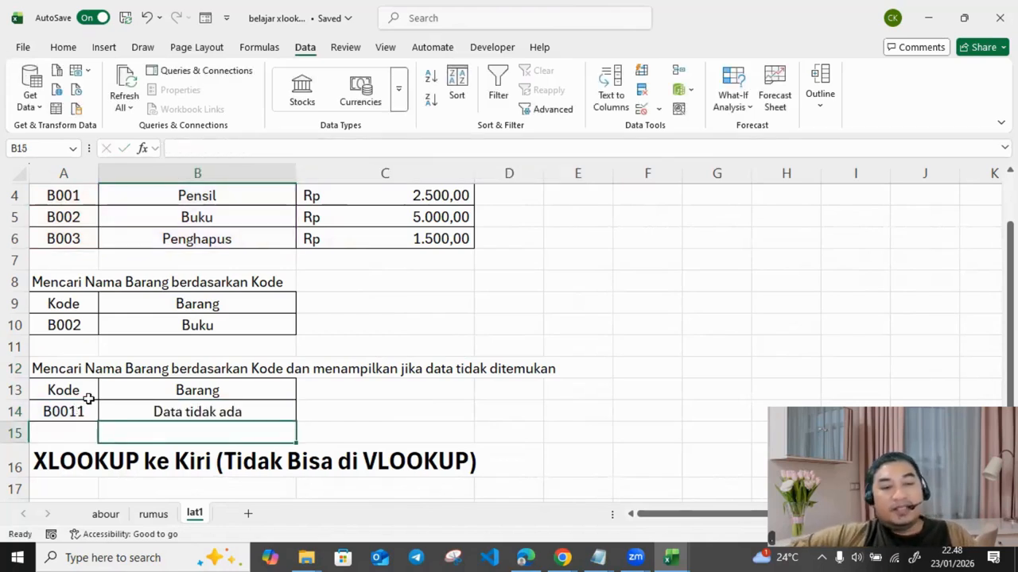
Step: Try codes B001 and B002 in A14, making B14 show Pensil then Buku
click(81, 413)
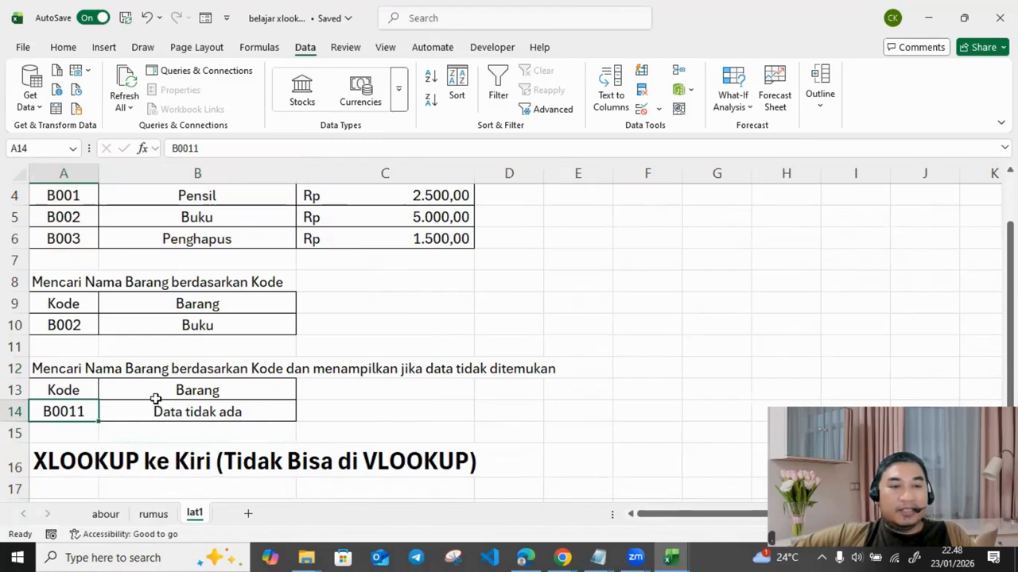
double_click(89, 410)
key(BackSpace)
key(Return)
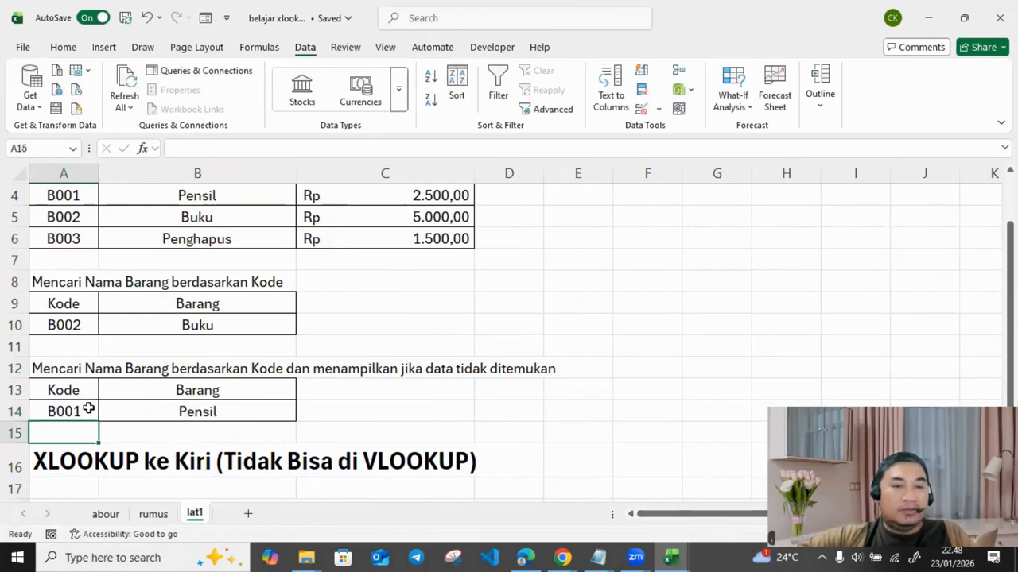
double_click(89, 409)
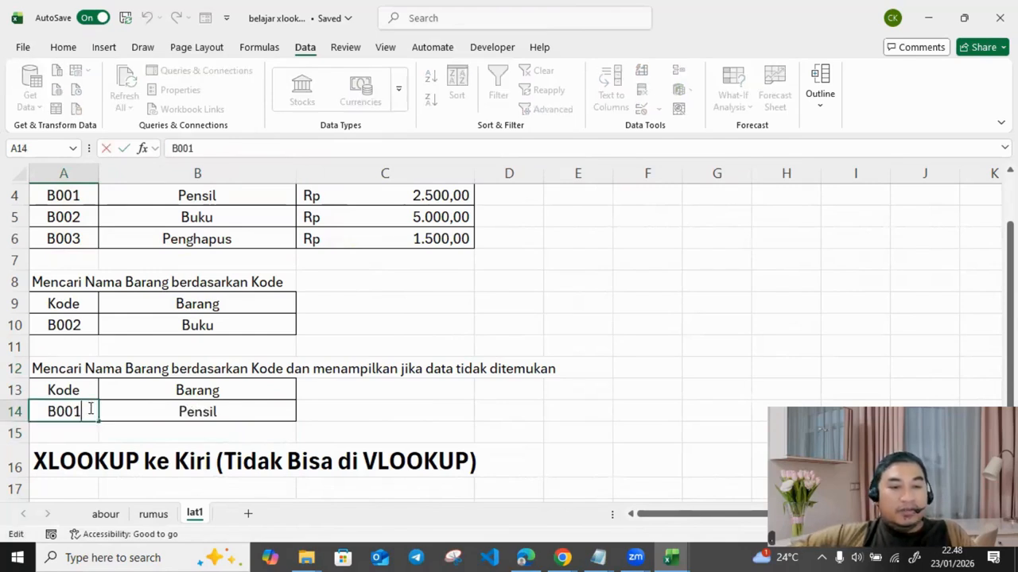
key(BackSpace)
text(2)
key(Return)
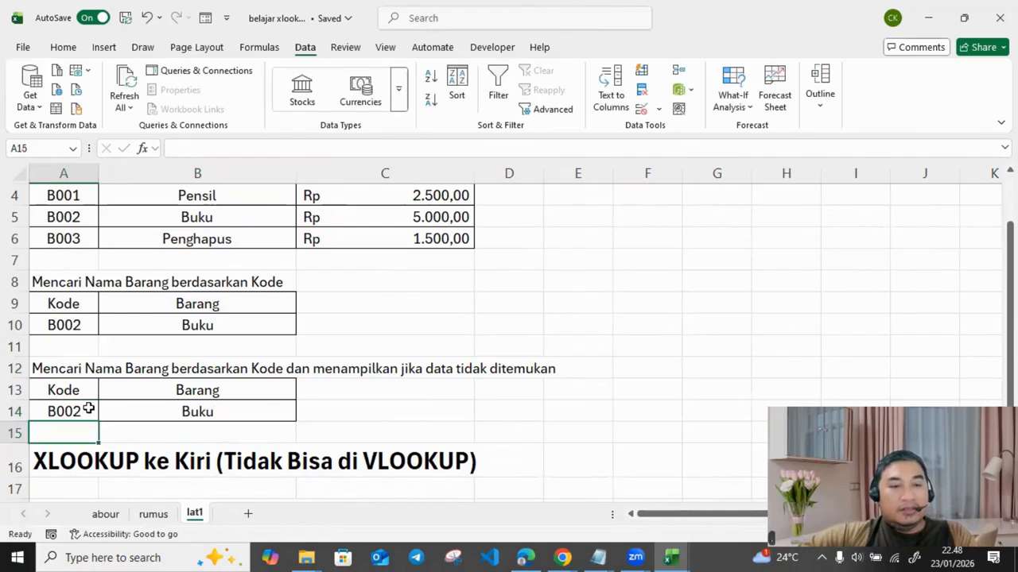
Step: Change A14 to B003 for Penghapus, then to B004
double_click(89, 409)
key(BackSpace)
text(3)
key(Return)
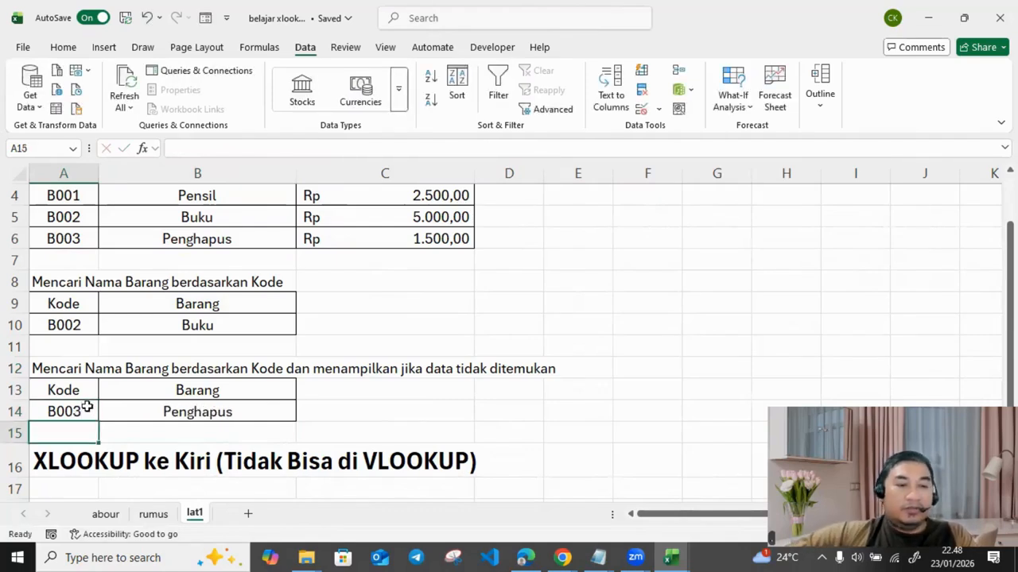
double_click(88, 408)
key(BackSpace)
text(4)
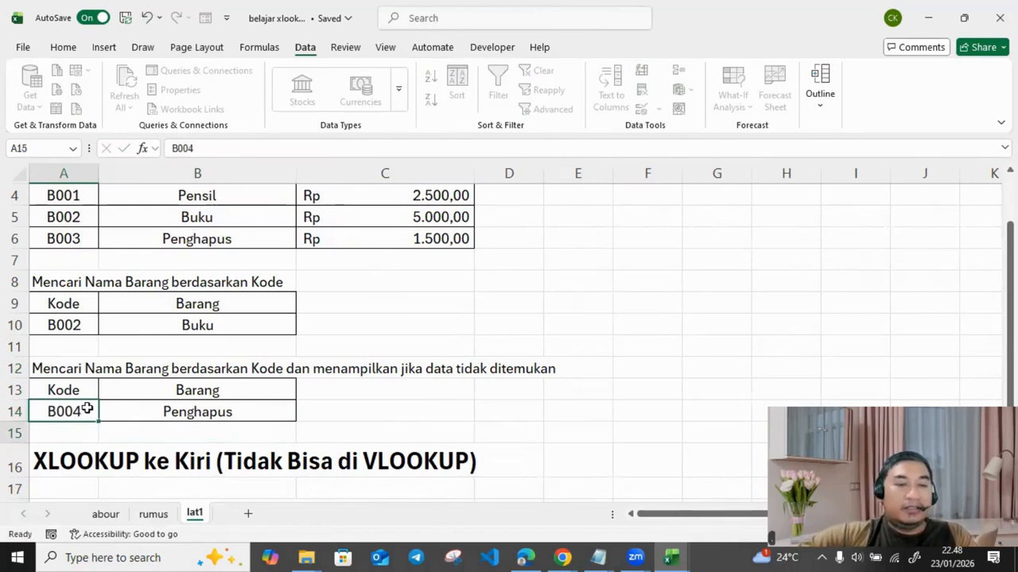
key(Return)
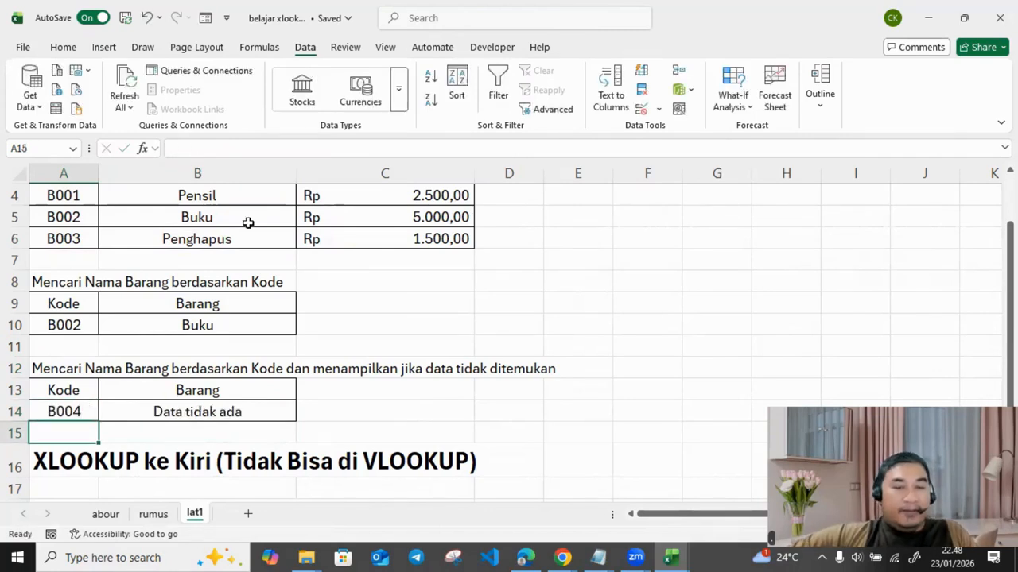
Step: Scroll down to point out the left-lookup section title
click(235, 407)
scroll(325, 381, down, 1)
scroll(326, 381, down, 1)
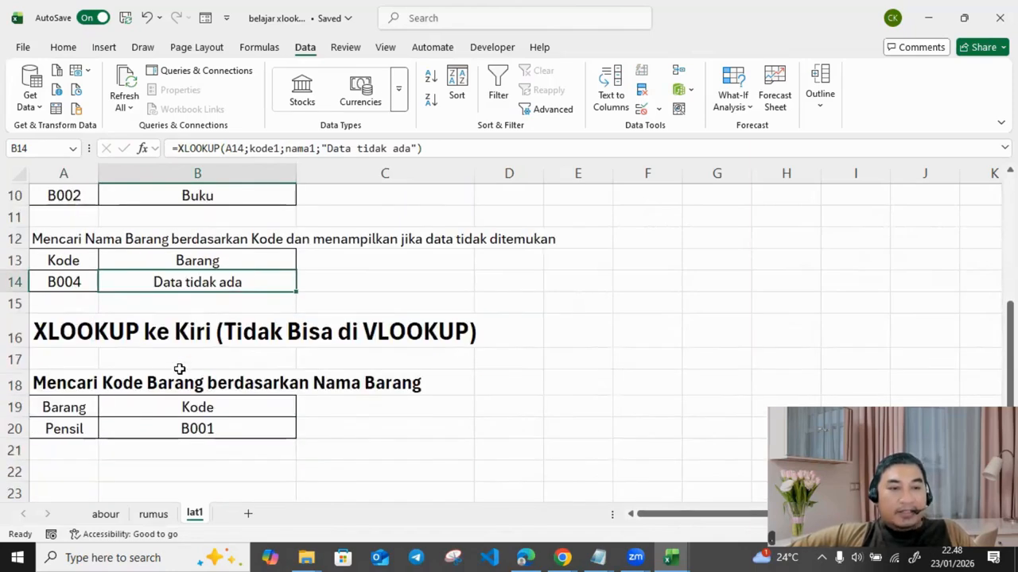
click(107, 332)
click(68, 331)
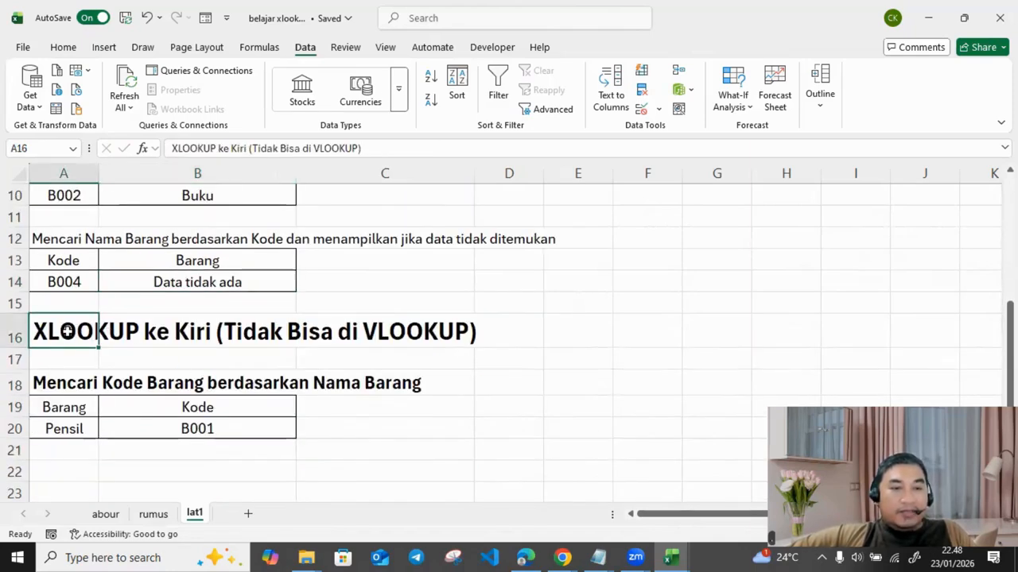
click(196, 331)
click(498, 355)
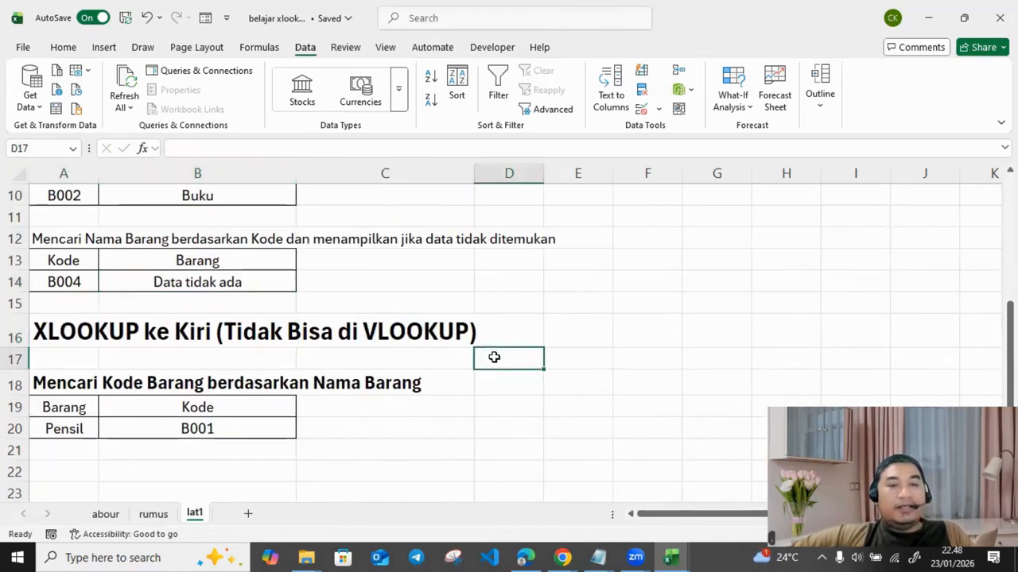
scroll(157, 389, up, 3)
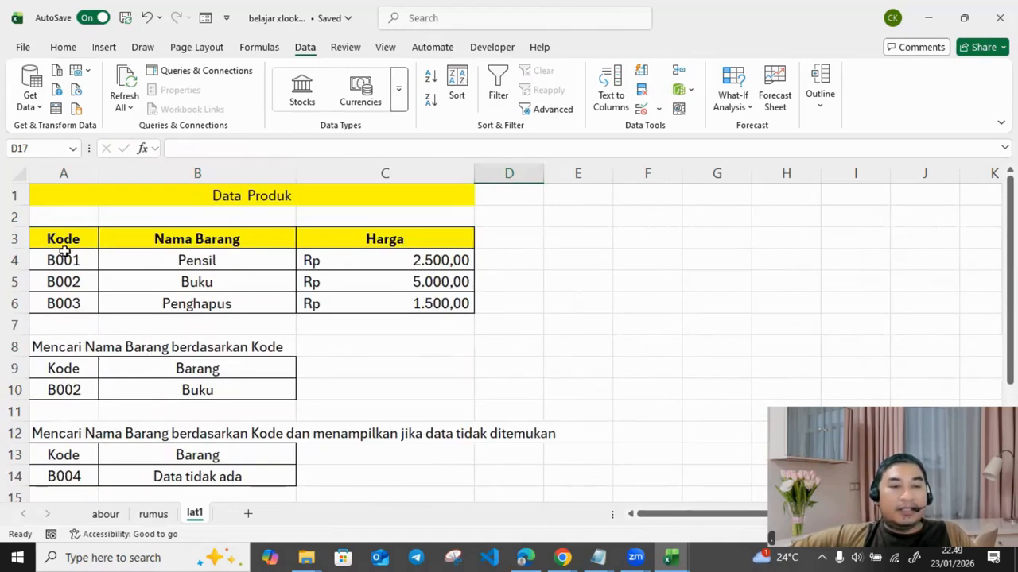
Step: Mark the Kode and Nama Barang columns, cells A19:A20 and B19:B20, then select B20
drag(68, 235, 64, 310)
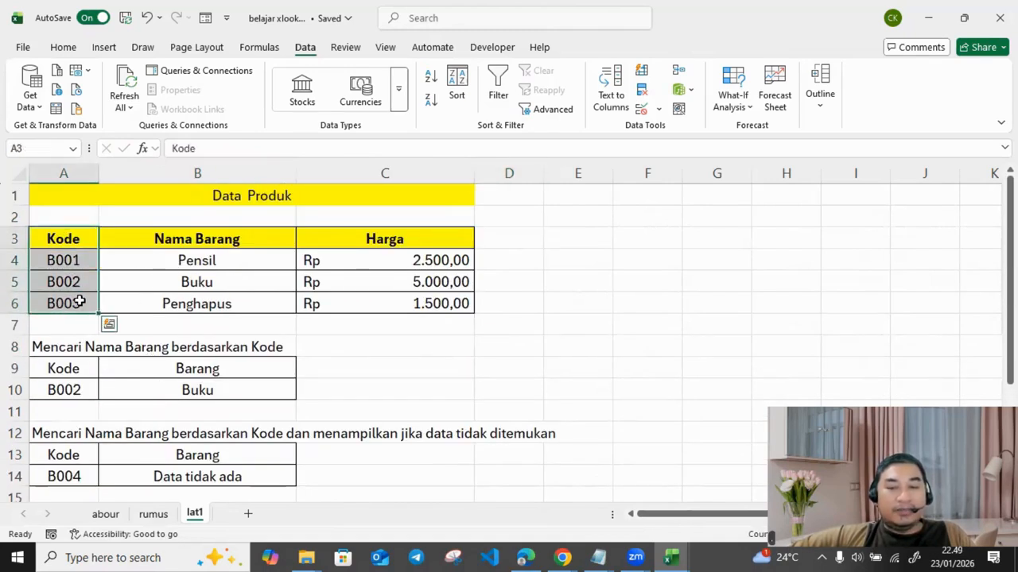
drag(200, 238, 192, 307)
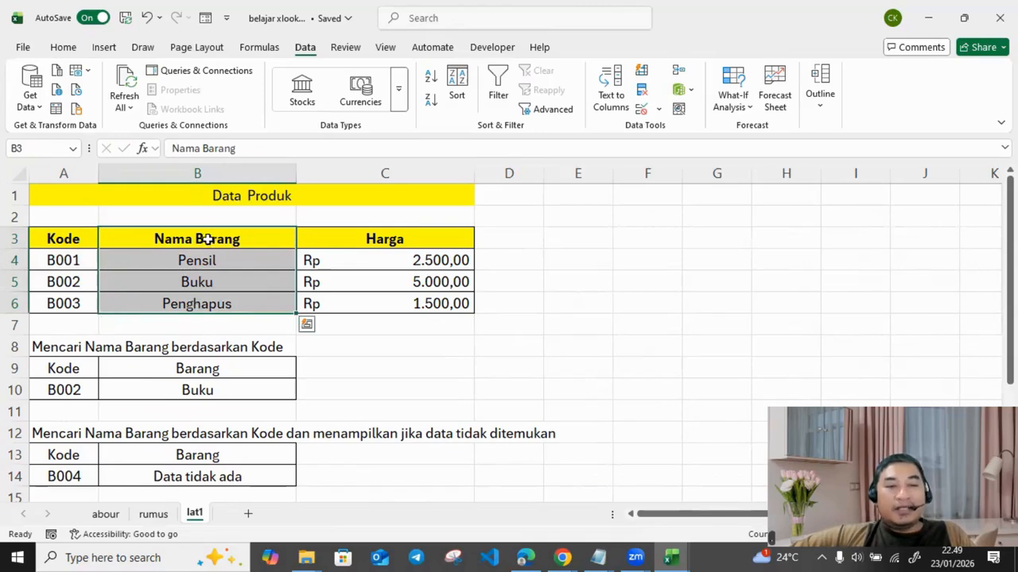
drag(207, 237, 190, 302)
click(74, 240)
drag(75, 242, 82, 302)
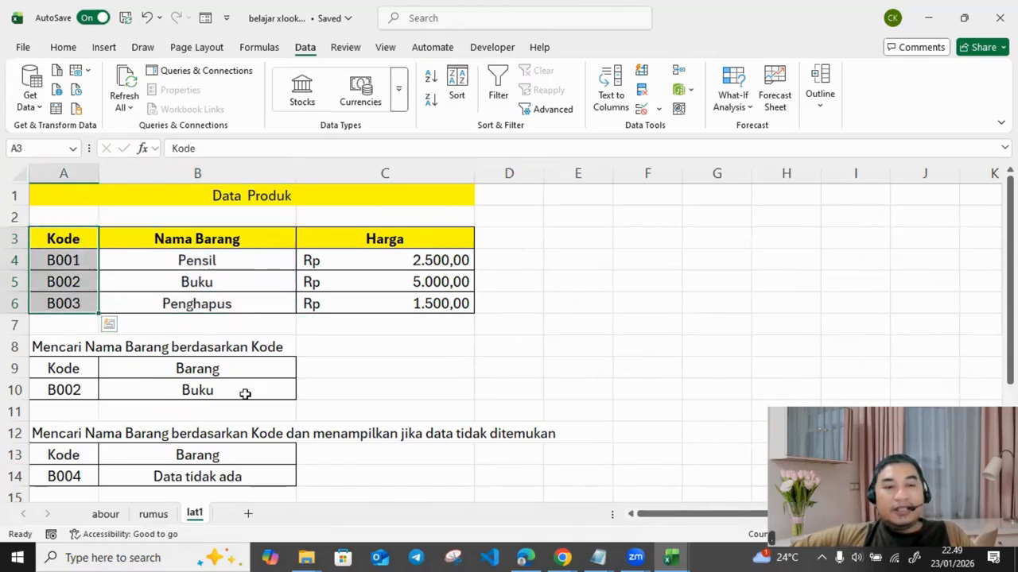
scroll(245, 392, down, 4)
click(77, 365)
drag(73, 347, 73, 360)
drag(159, 344, 268, 360)
click(230, 366)
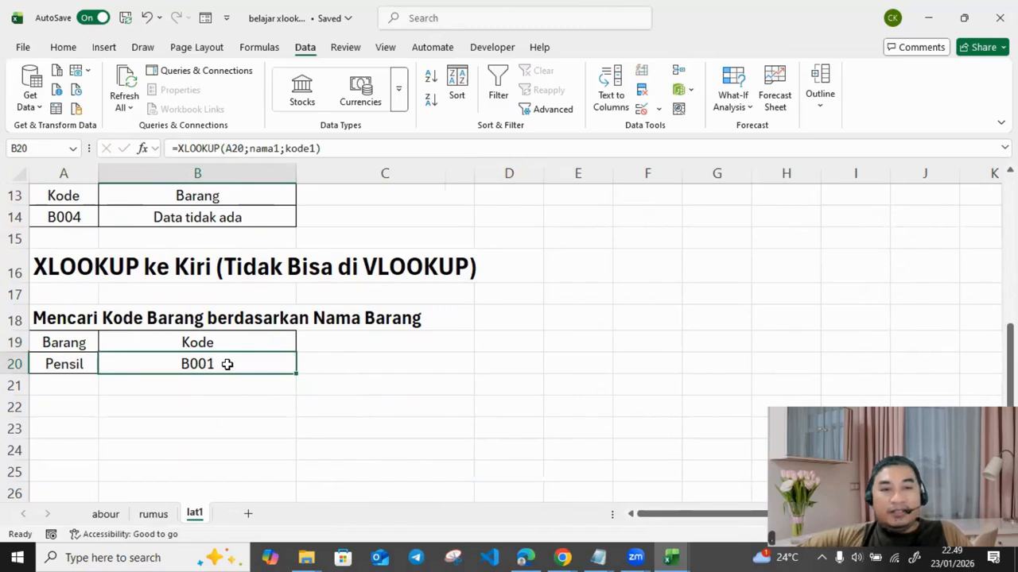
Step: Replace B20 with =xlookup(A20;nama1;kode1) to return Pensil's code B001
key(Delete)
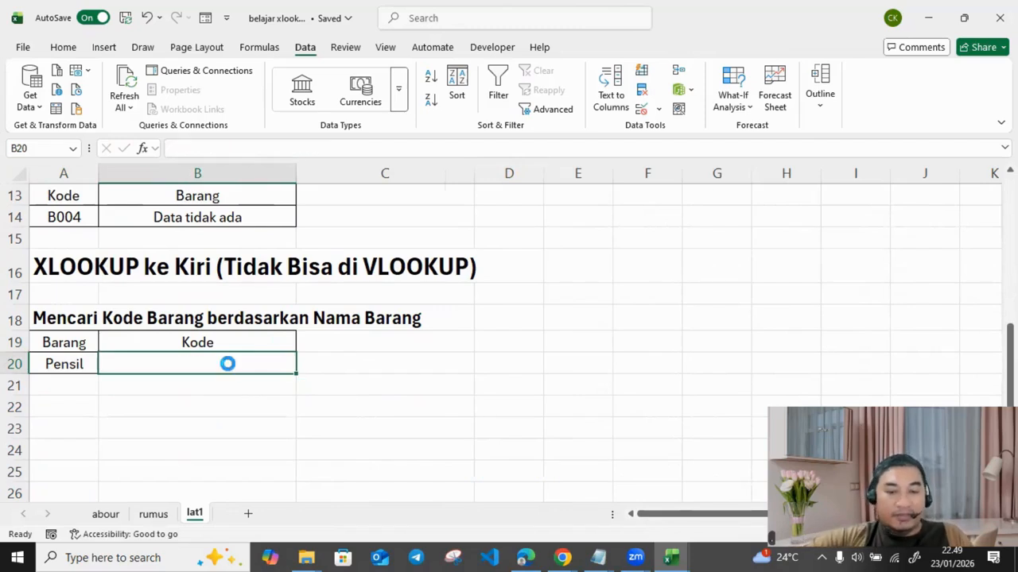
text(=)
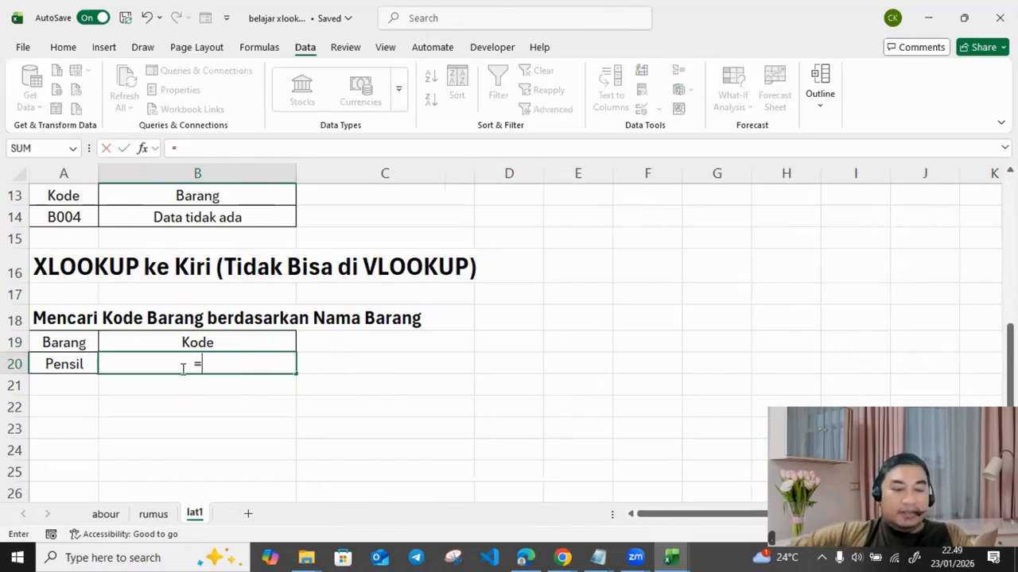
text(xlooku)
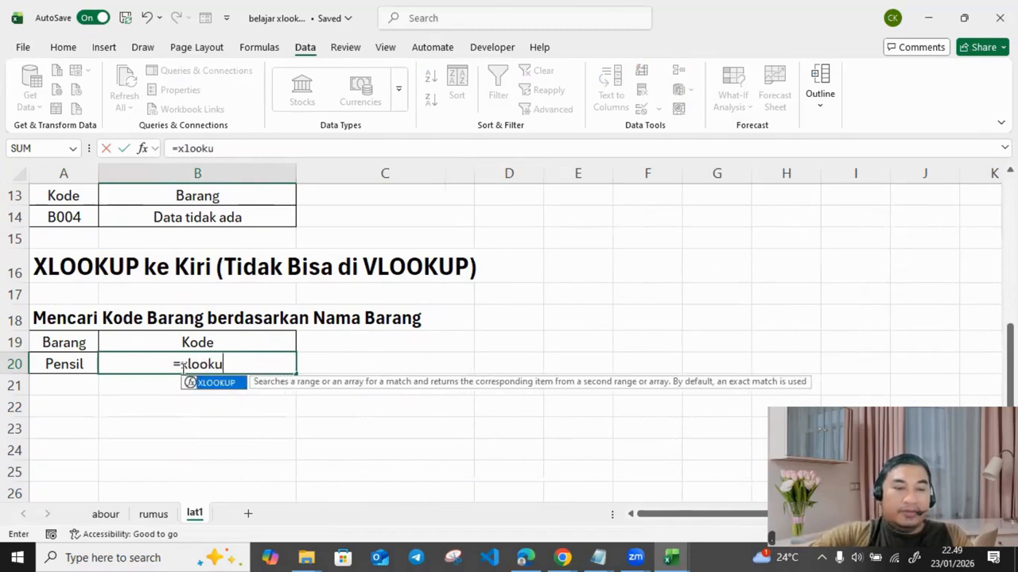
text(p()
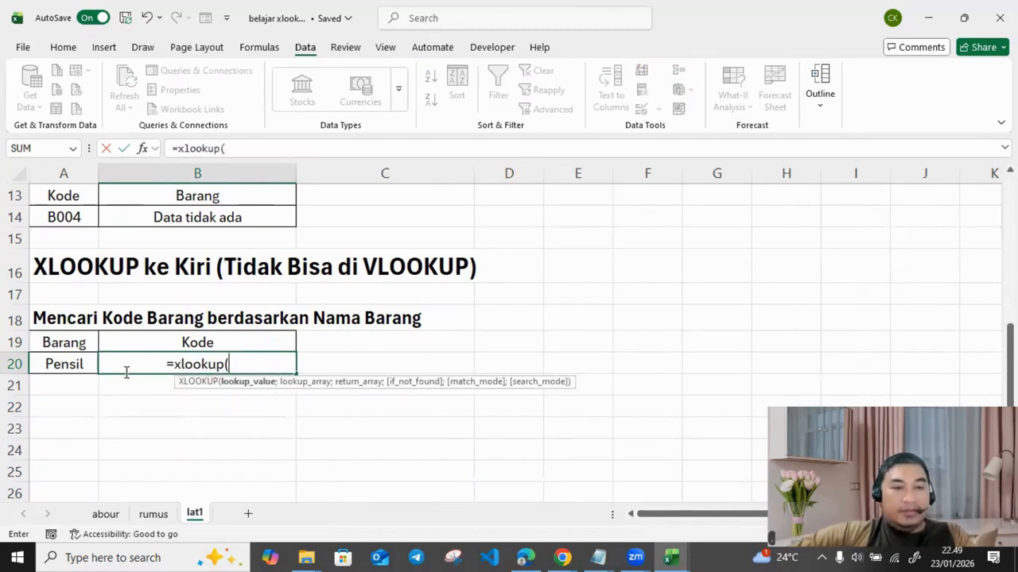
click(80, 364)
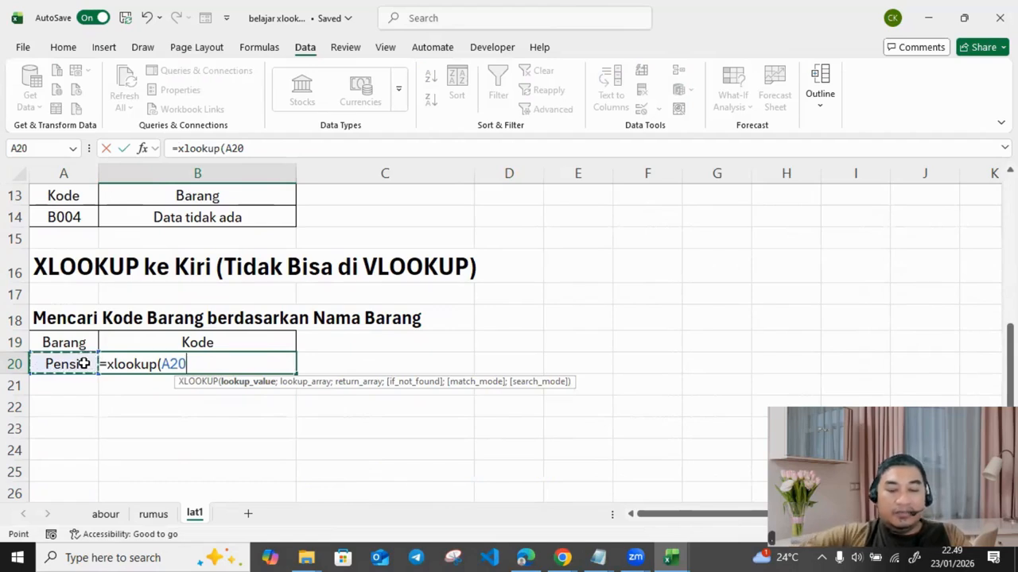
text(;)
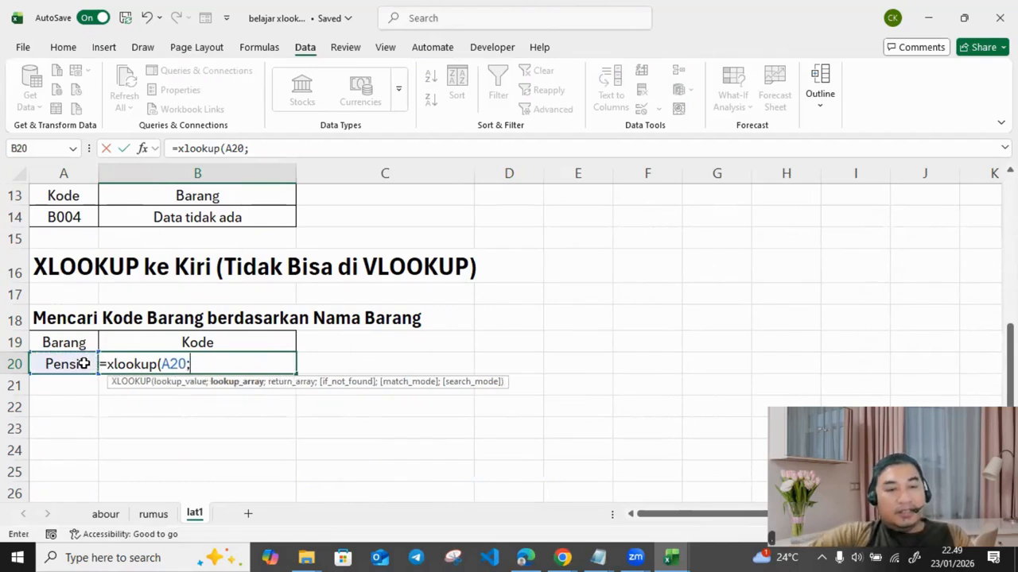
text(nama1;)
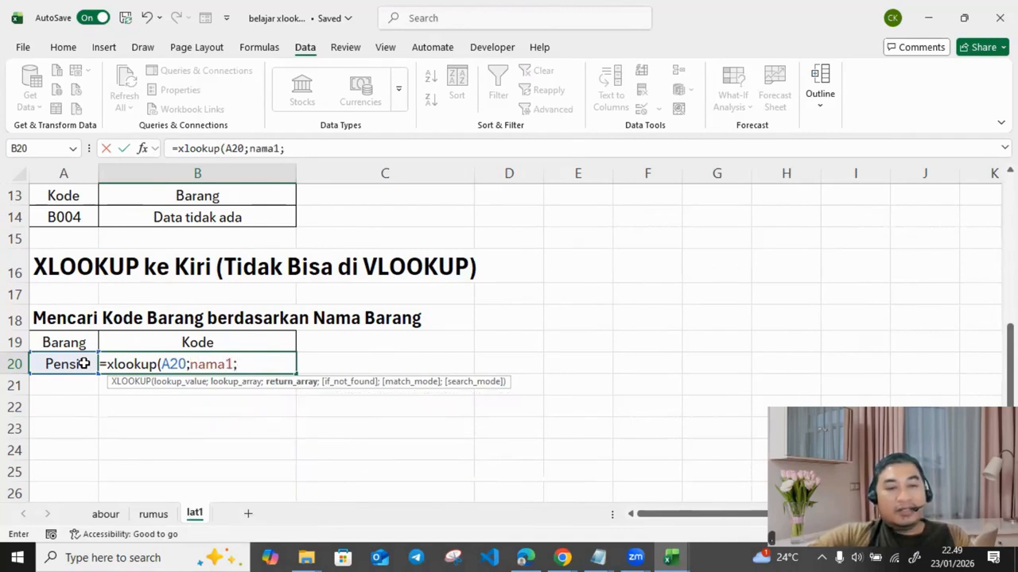
text(kode1))
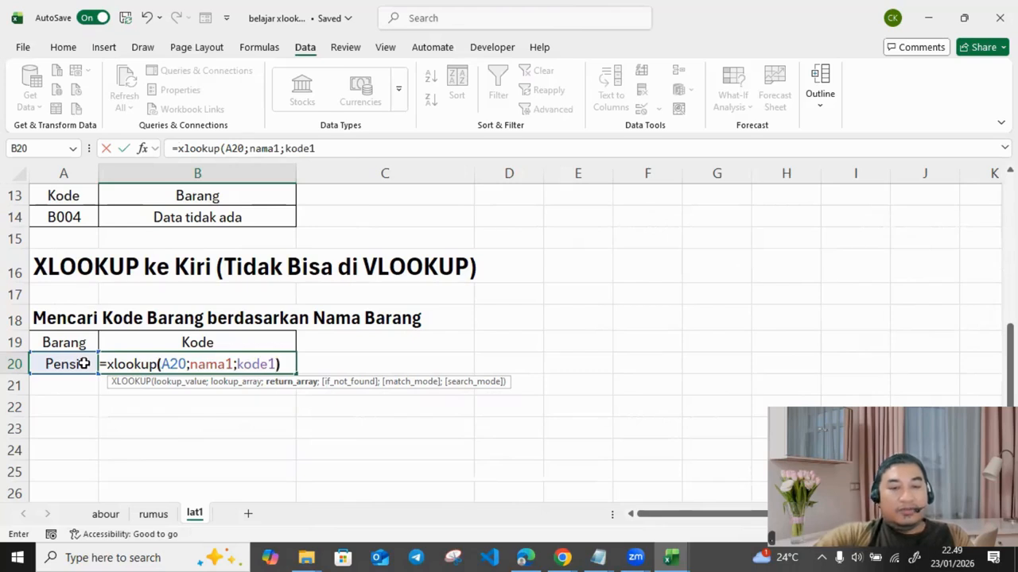
key(Return)
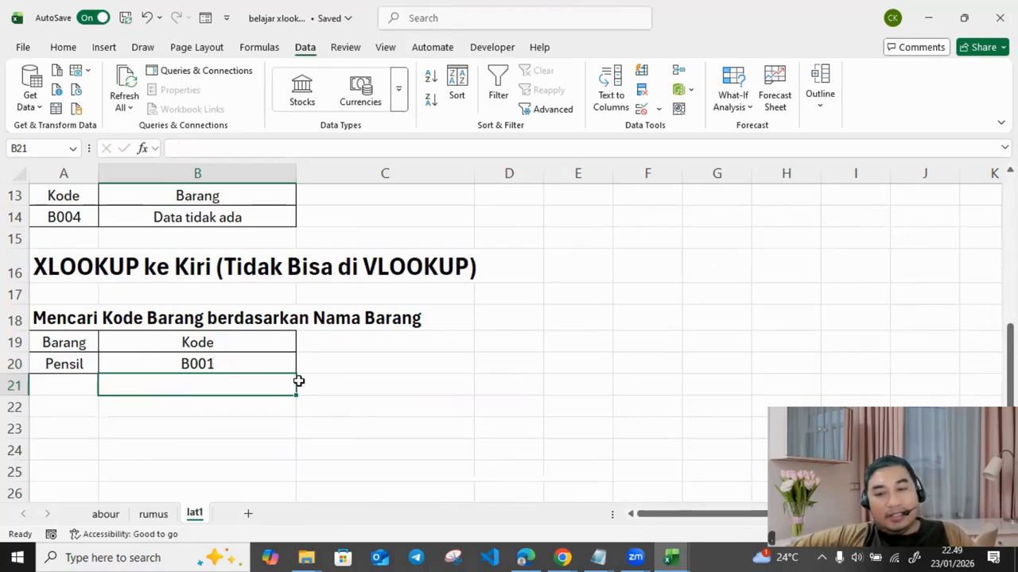
Step: On the rumus sheet, fill the if_not_found row B12:C12 yellow to match the parameter rows above
scroll(354, 367, up, 4)
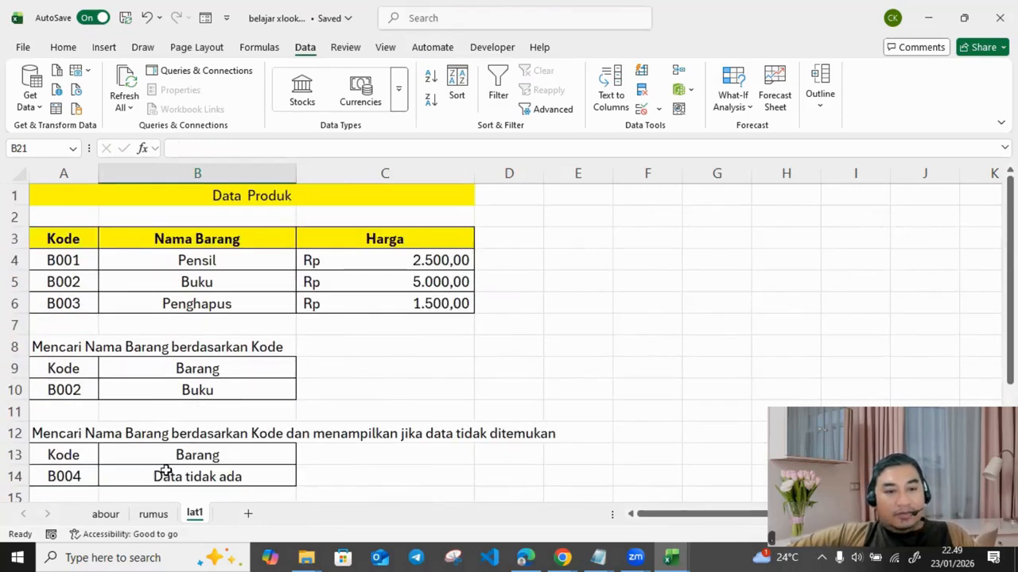
click(153, 514)
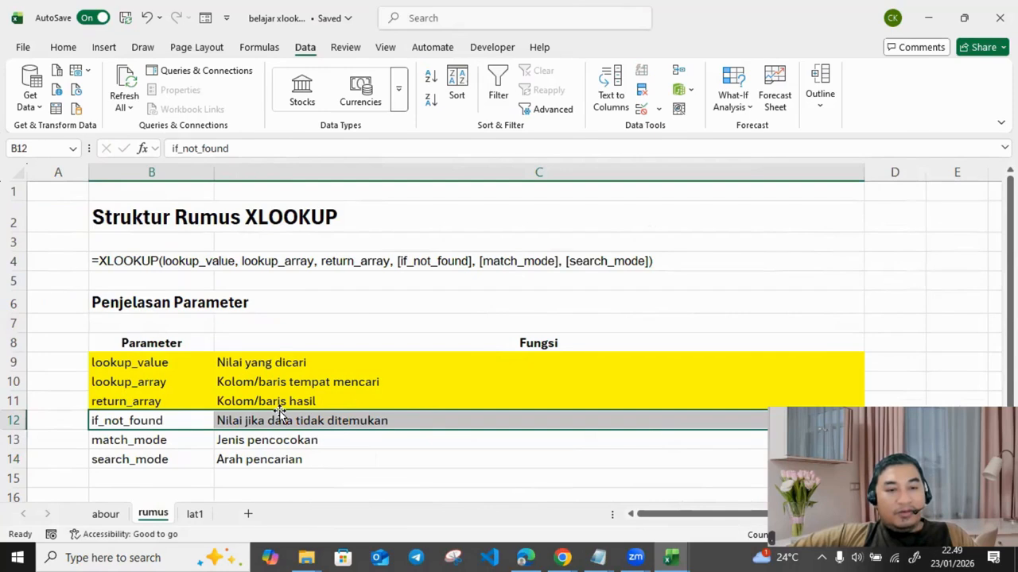
drag(163, 419, 363, 419)
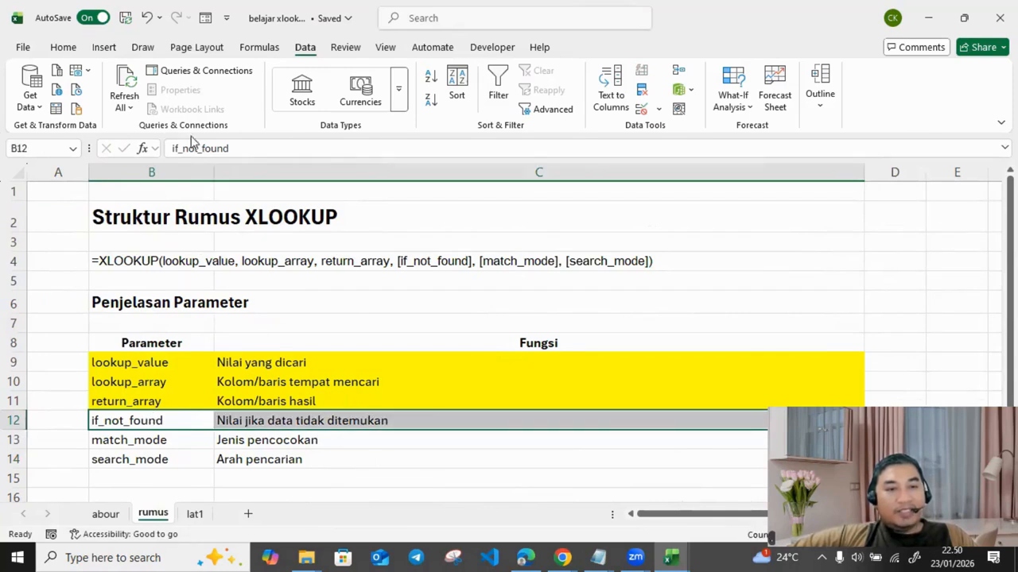
click(62, 47)
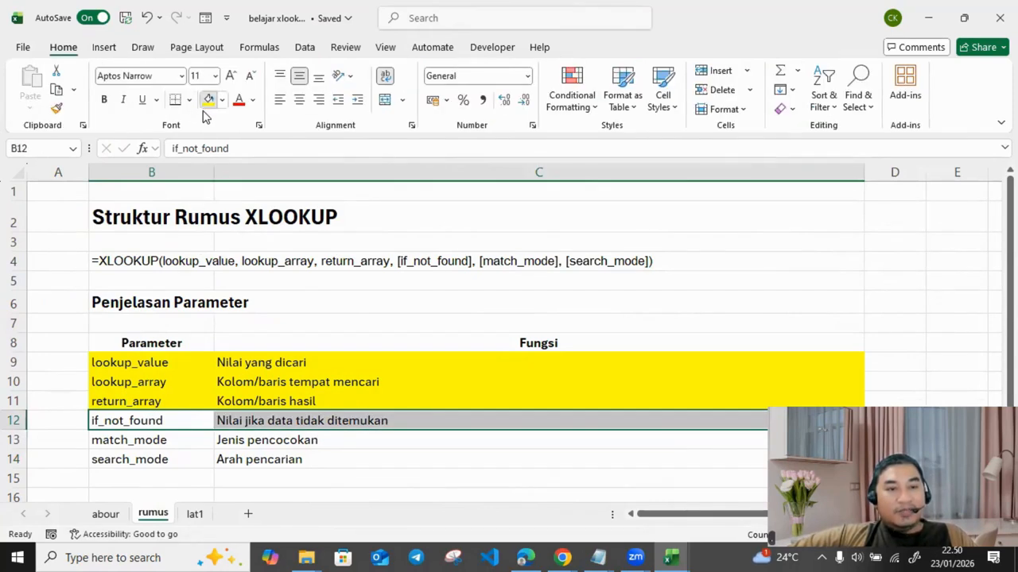
click(208, 100)
drag(140, 442, 316, 470)
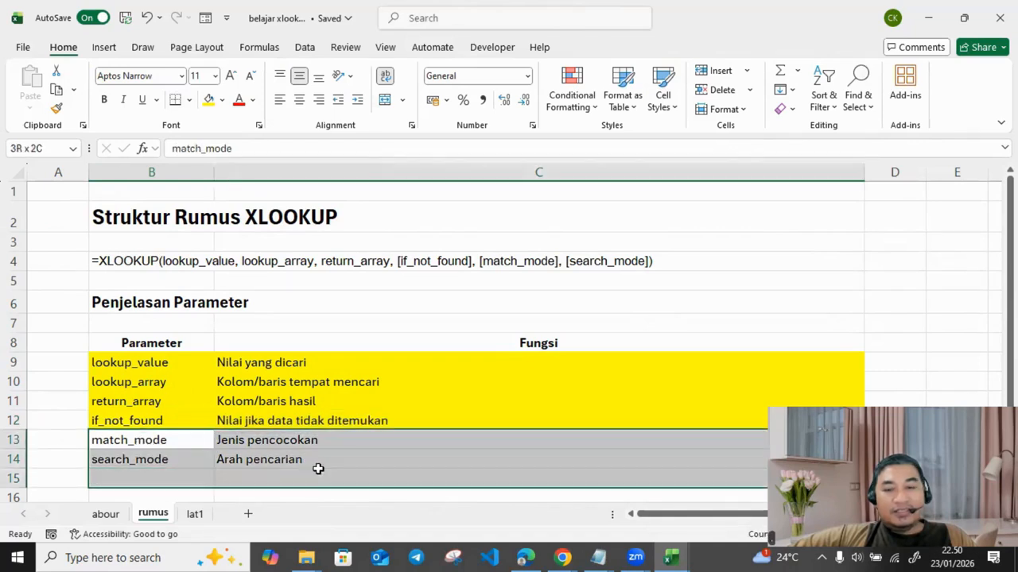
click(496, 260)
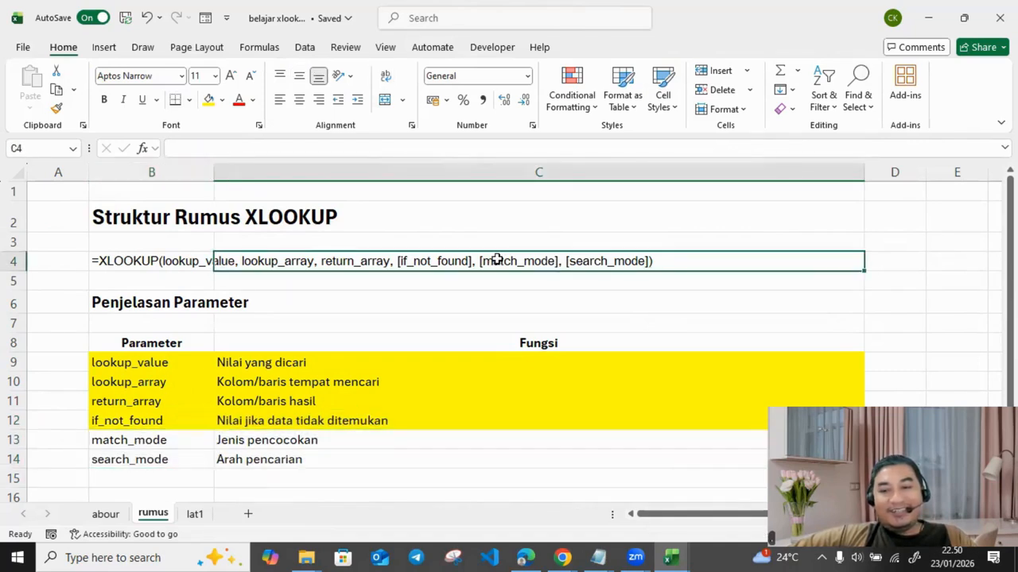